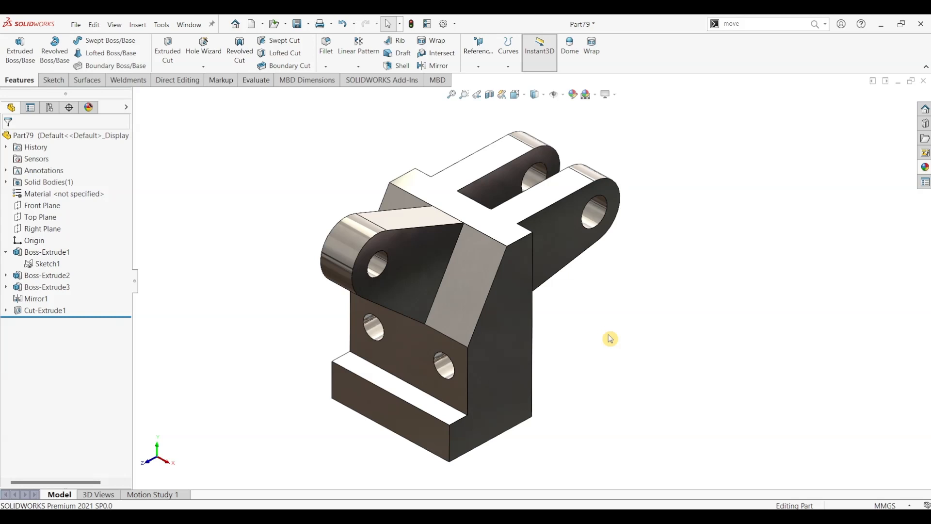
Check the Part79 dimension drawing in the PDF viewer, return to SOLIDWORKS and create a new part document
click(381, 516)
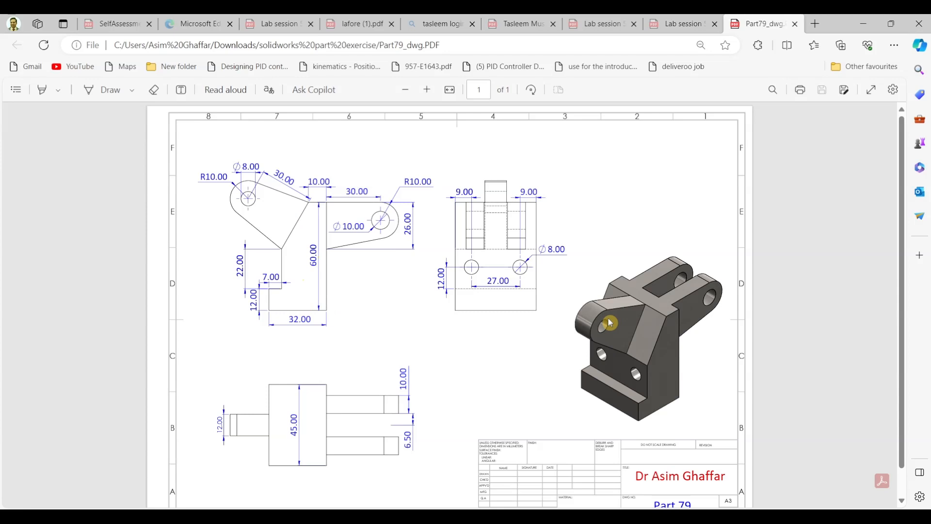
click(863, 23)
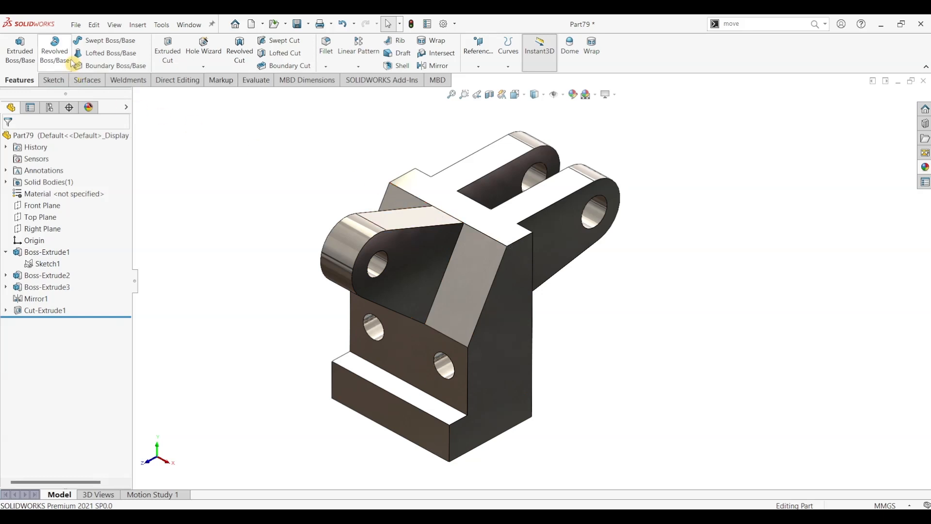
click(76, 25)
click(93, 43)
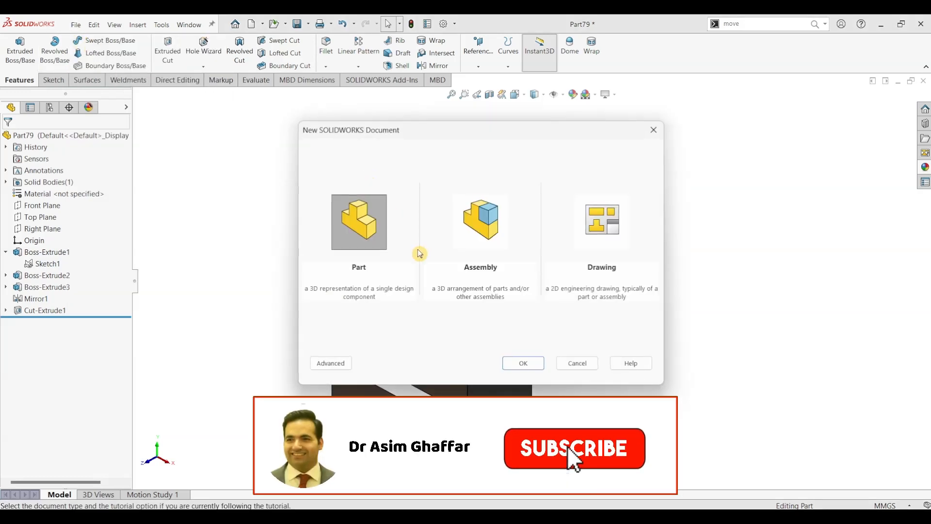
click(524, 362)
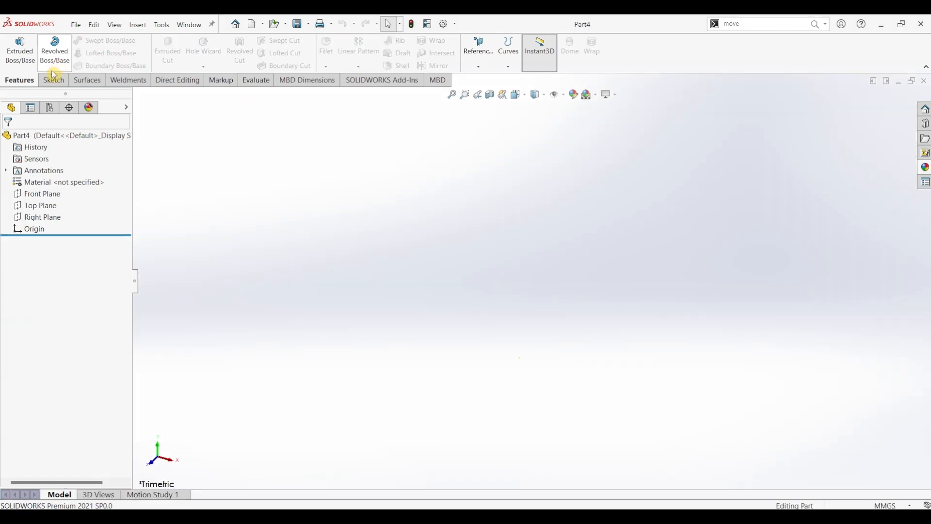
Start a new sketch on the Right Plane
click(52, 80)
click(15, 47)
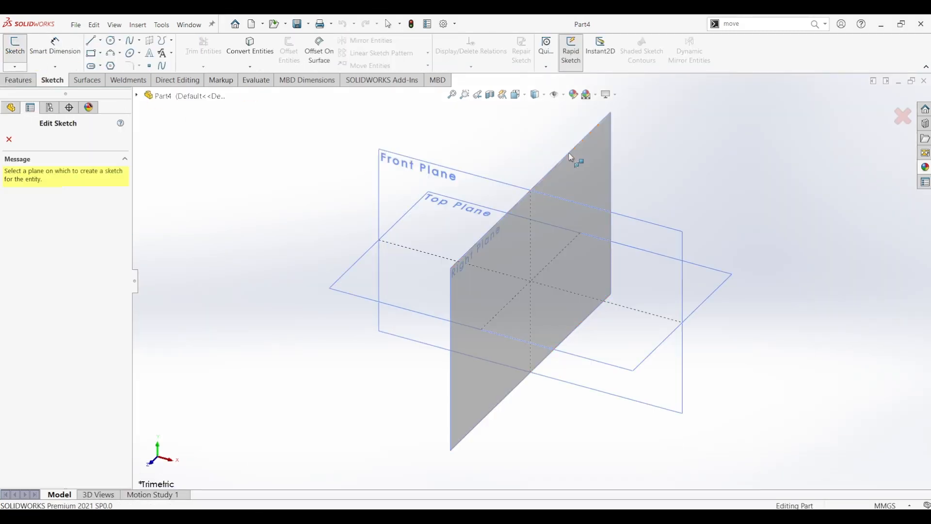
click(575, 154)
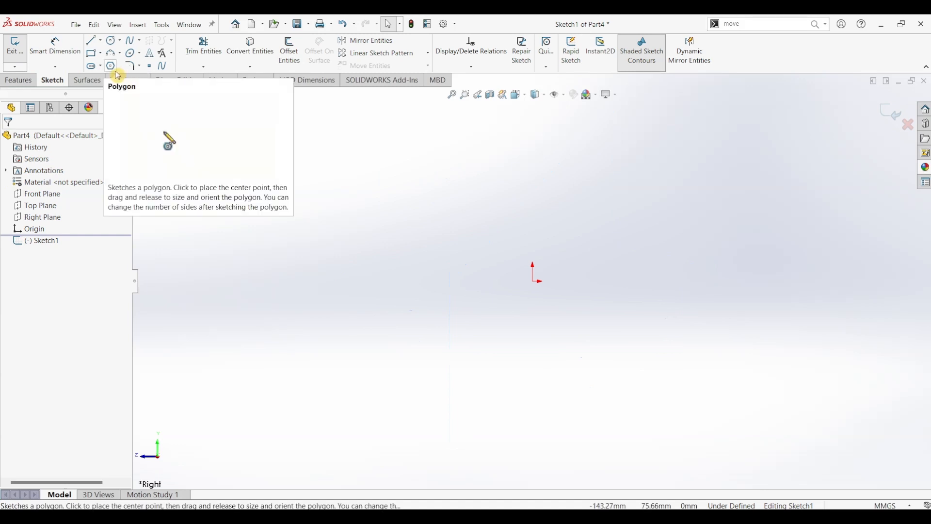
Sketch a closed line profile from the origin with an about 16 mm top edge, about 50 mm base, stepped foot and sloped upper side
click(93, 44)
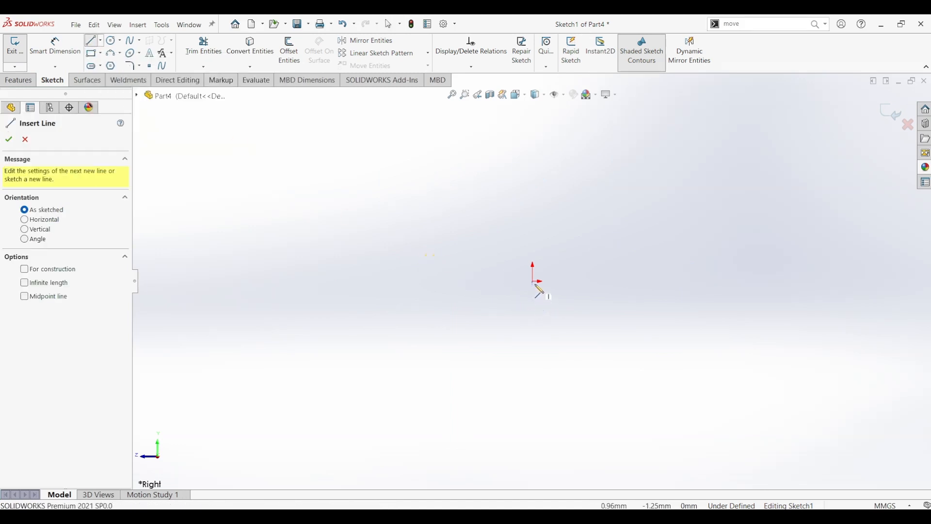
click(534, 281)
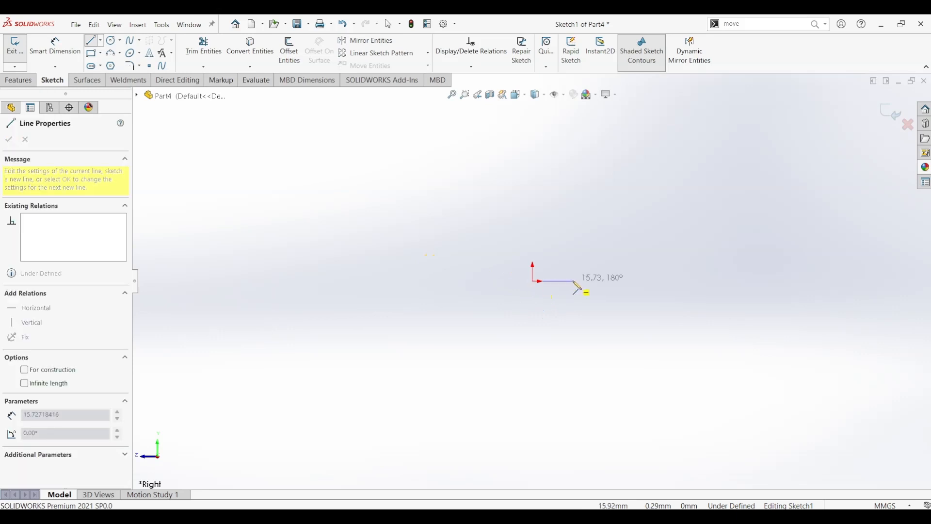
click(573, 281)
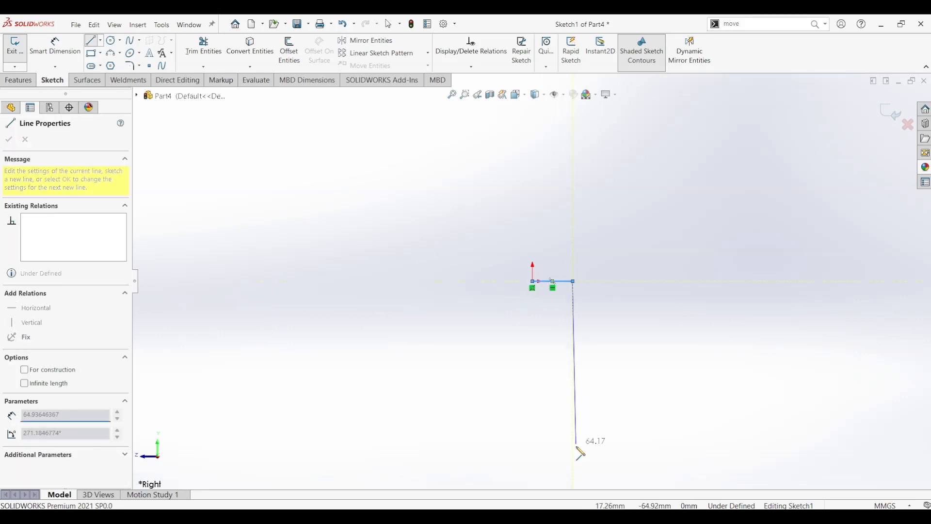
click(562, 454)
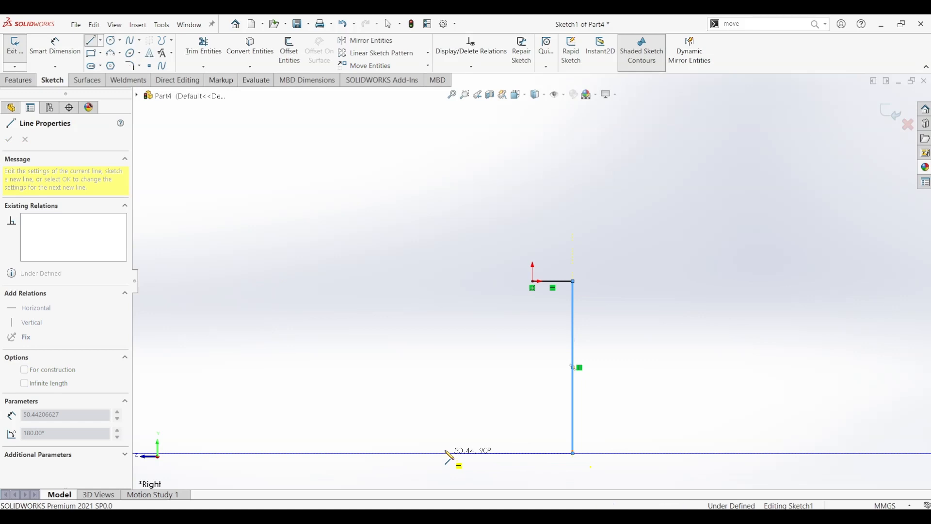
click(446, 454)
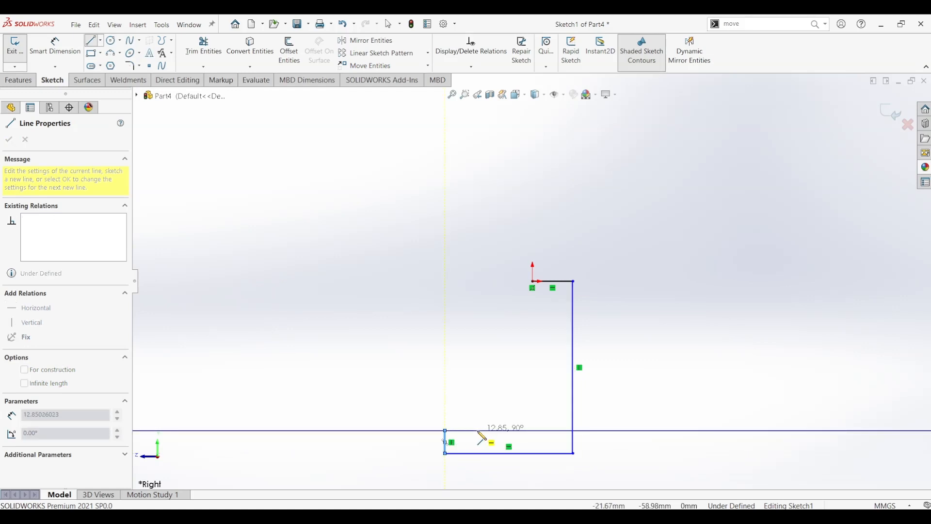
click(478, 431)
click(478, 360)
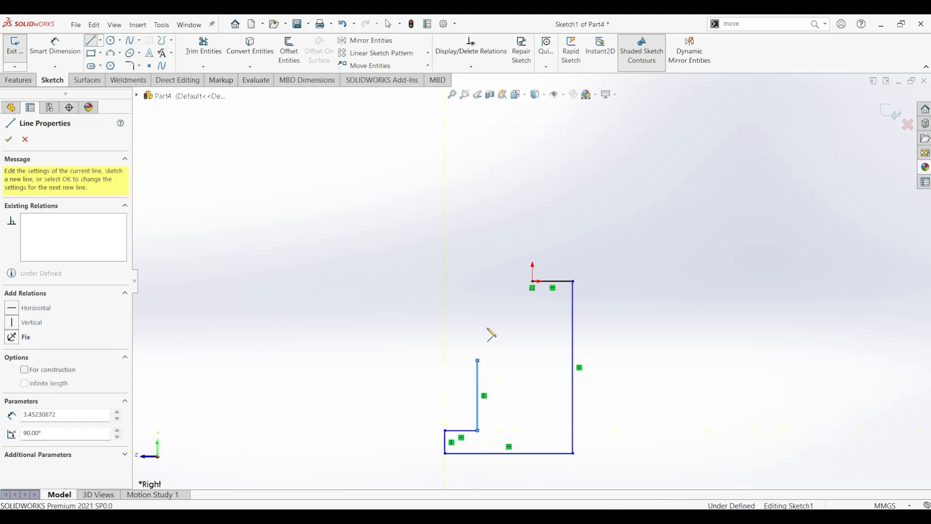
click(533, 280)
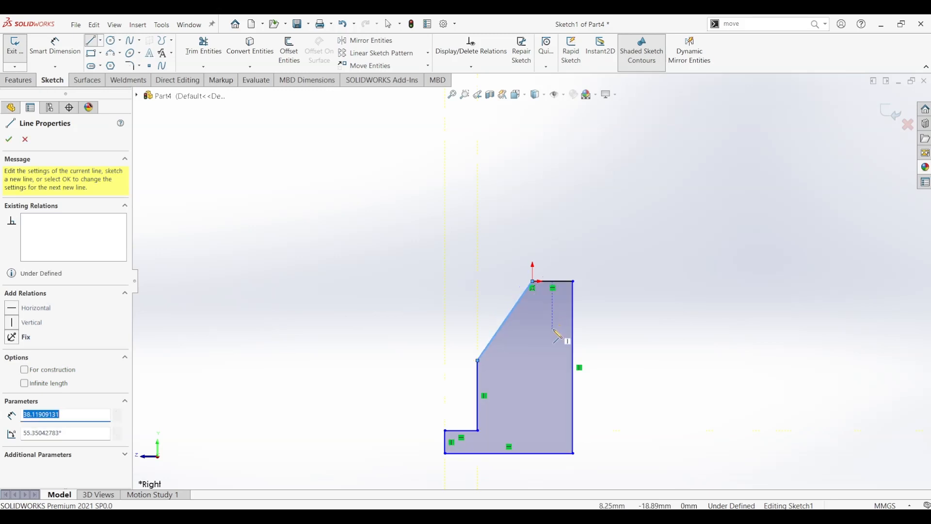
Dimension the profile's top horizontal edge to 10 mm
click(53, 58)
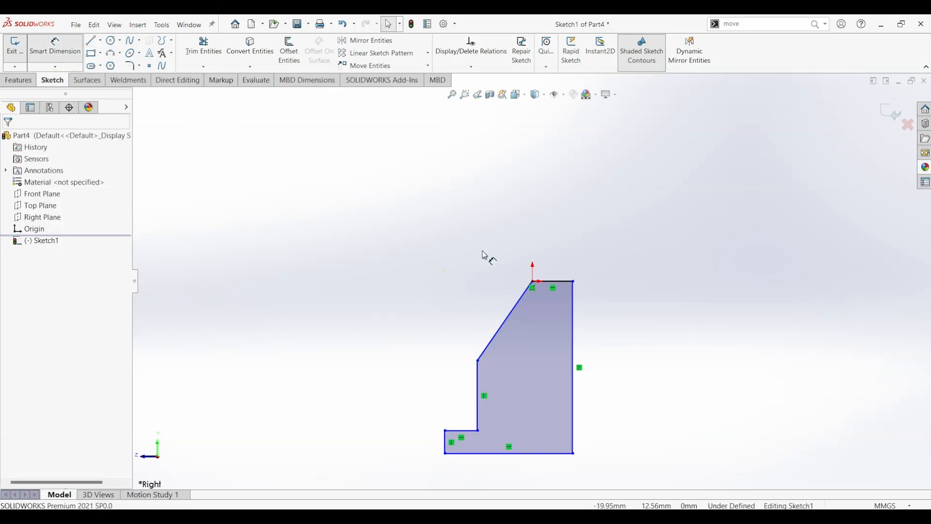
click(555, 285)
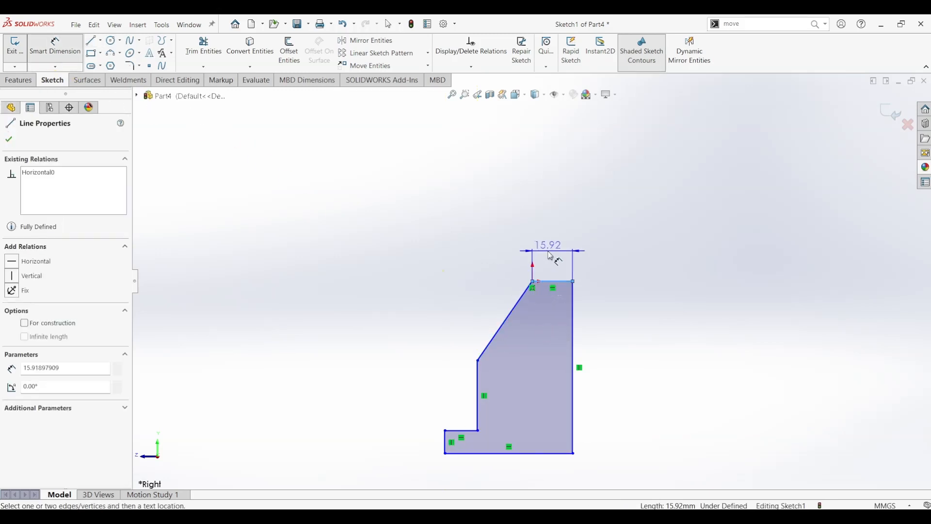
click(560, 261)
text(10)
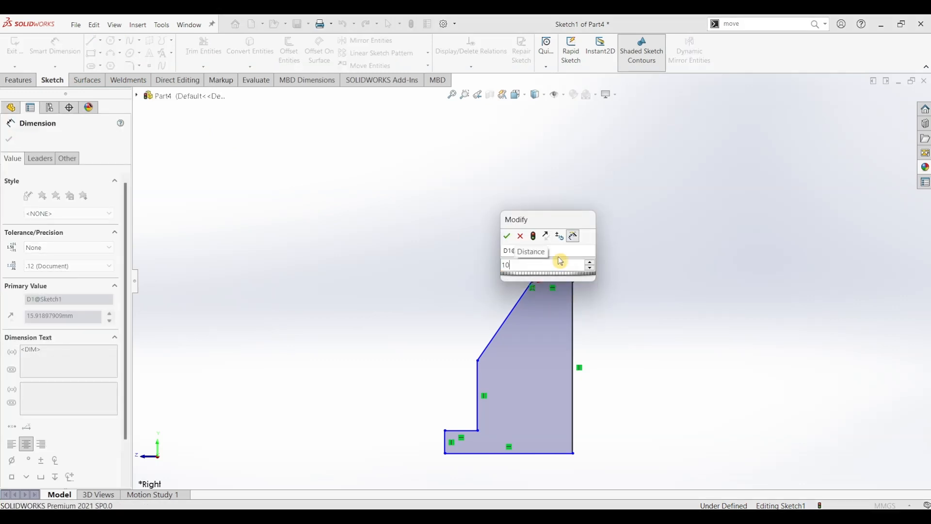
key(Return)
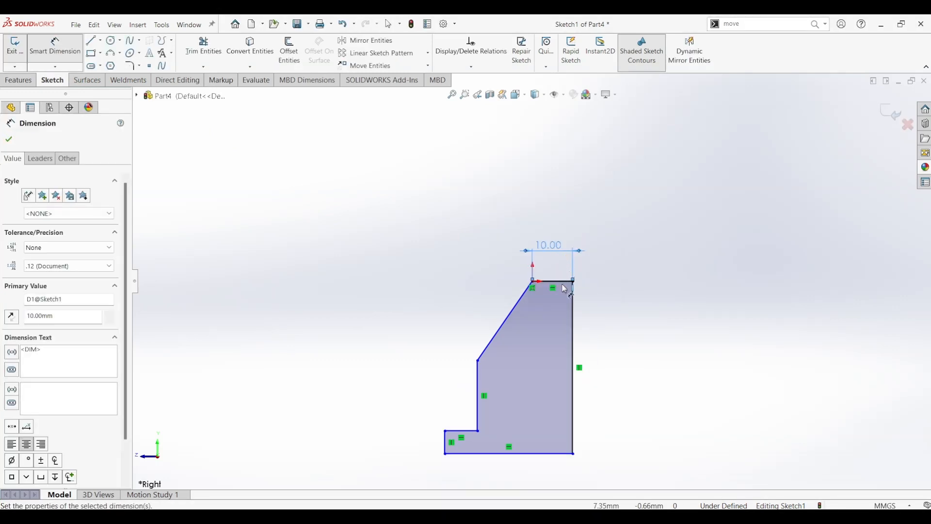
Dimension the profile's tall straight vertical side to 60 mm and its base to 32 mm
click(574, 321)
click(607, 356)
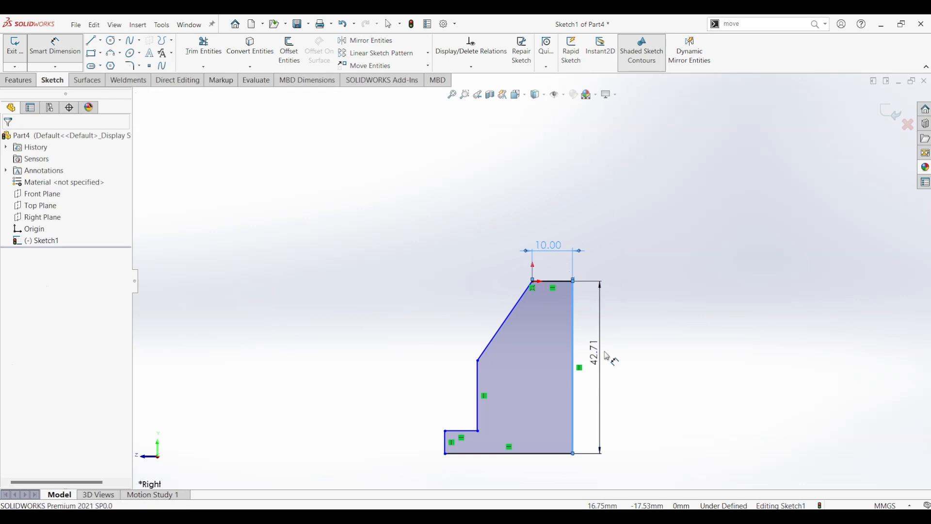
text(60)
key(Return)
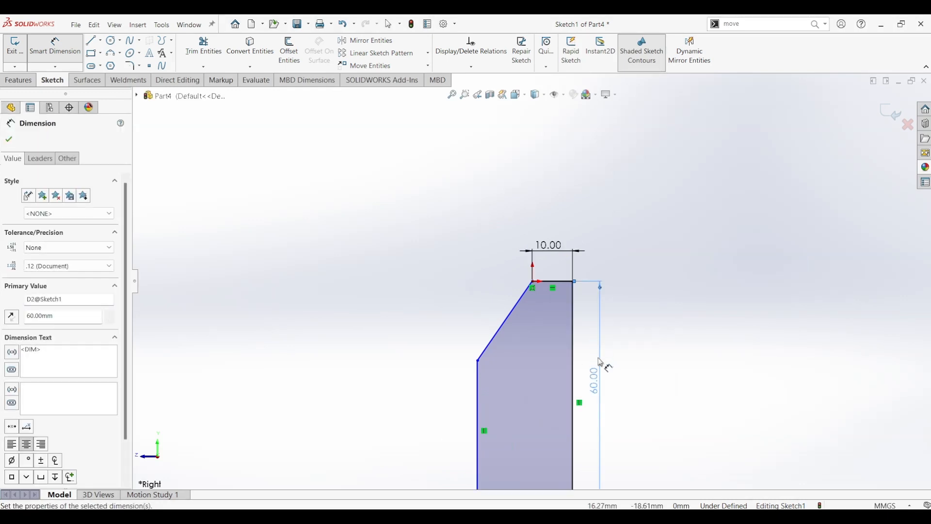
scroll(541, 415, up, 2)
scroll(526, 370, down, 2)
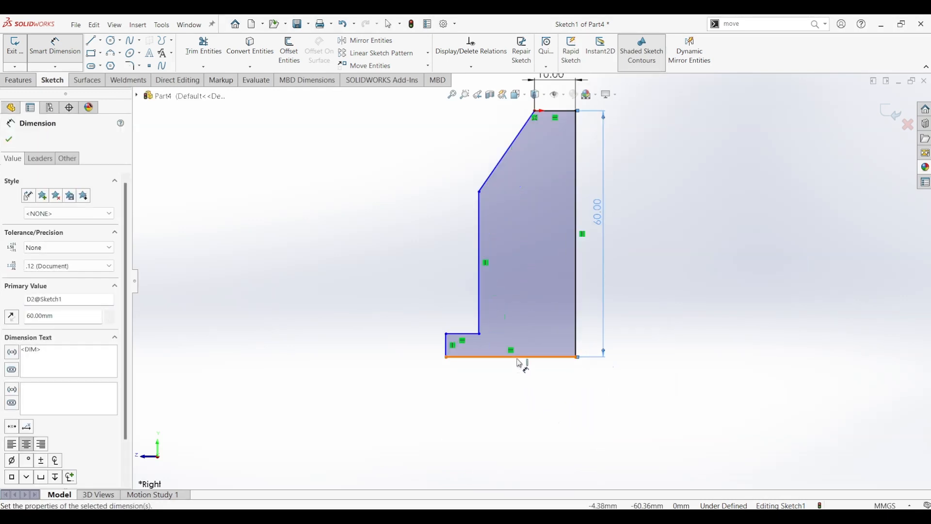
click(519, 363)
click(517, 383)
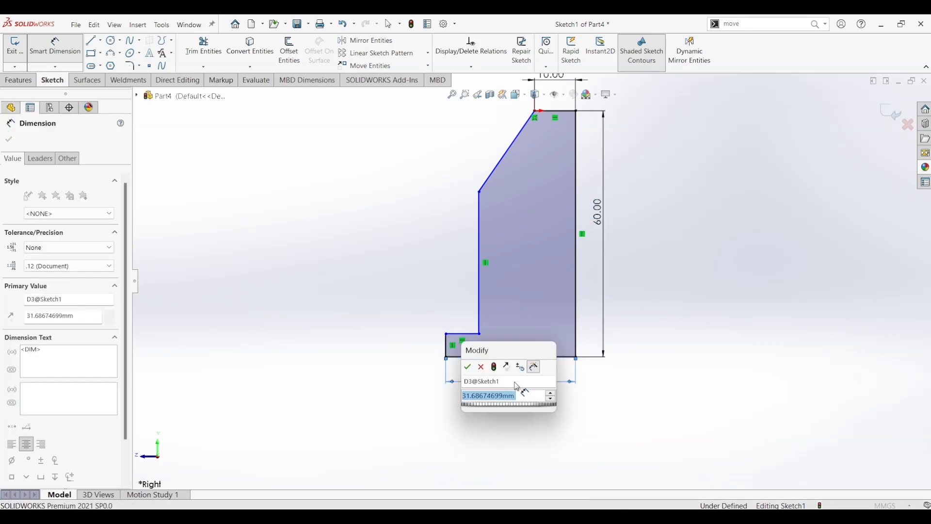
text(32)
key(Return)
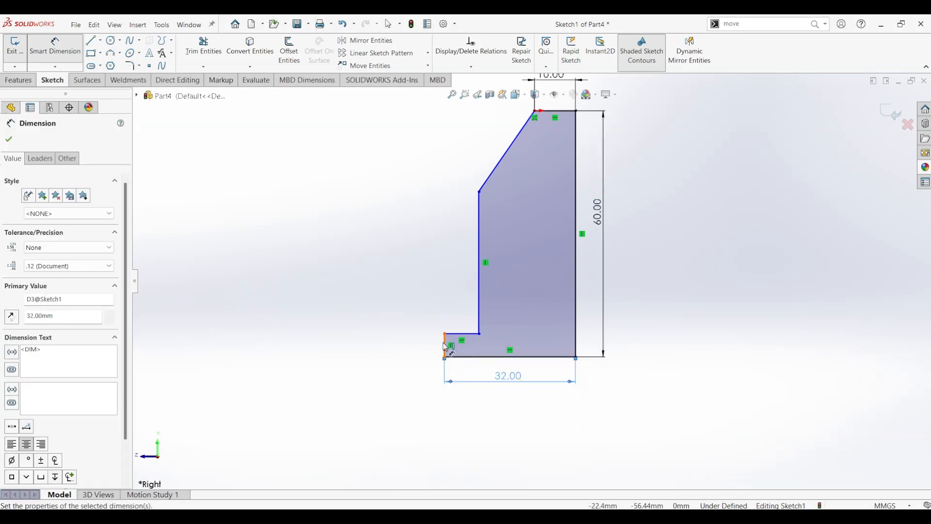
Dimension the stepped foot of the profile 12 mm high and 7 mm wide
click(446, 348)
click(428, 348)
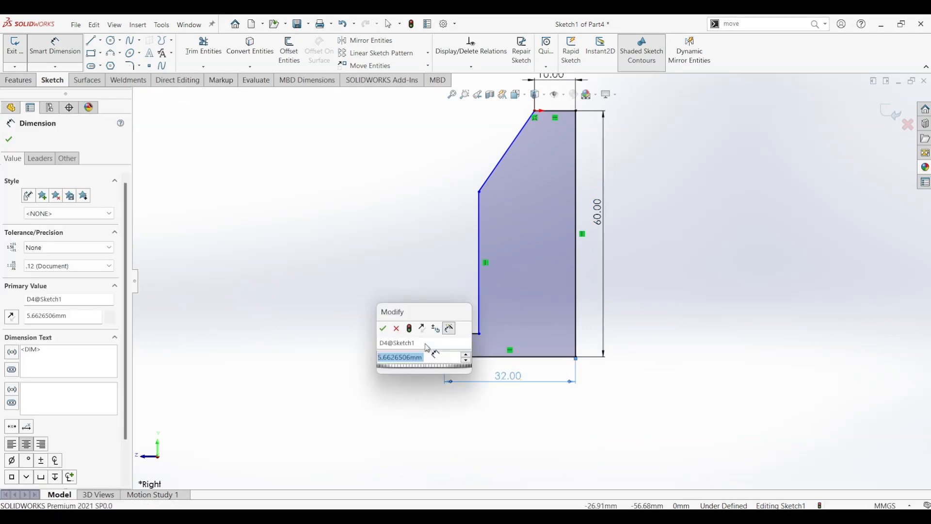
text(12)
key(Return)
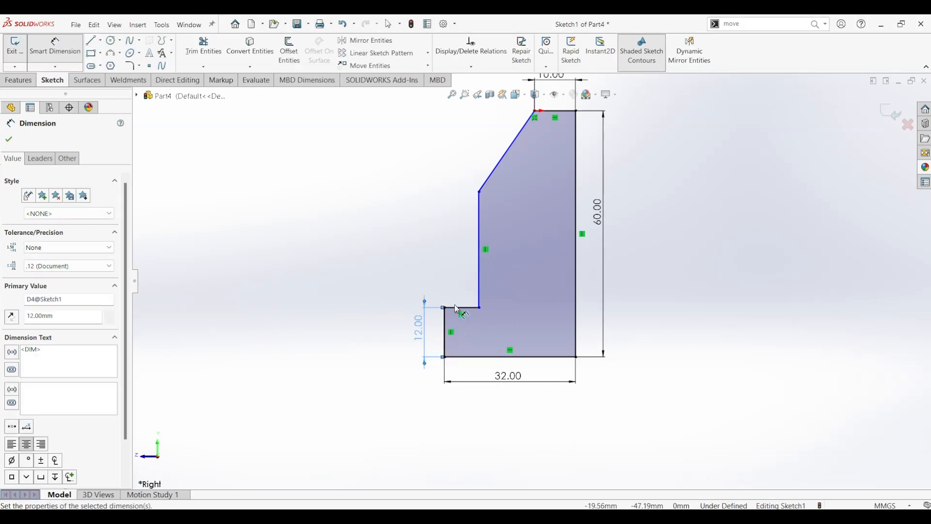
click(461, 310)
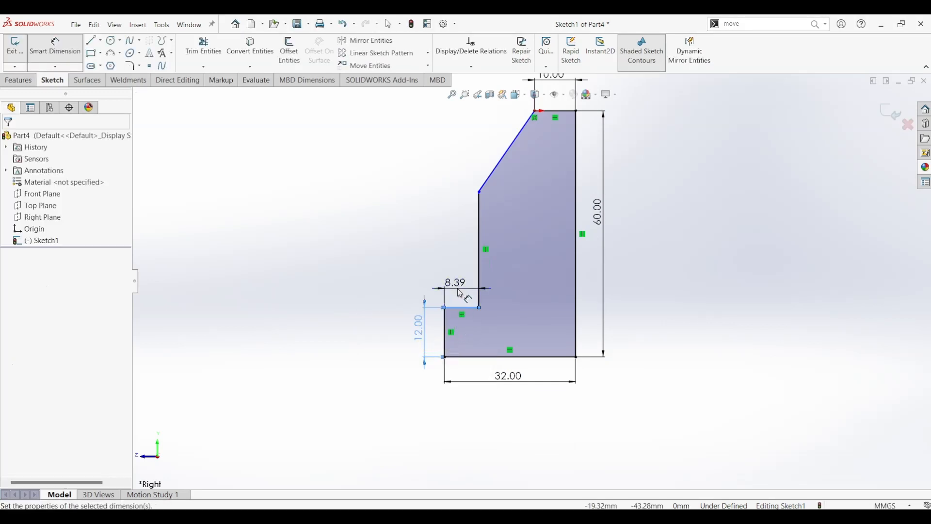
click(459, 292)
text(7)
key(Return)
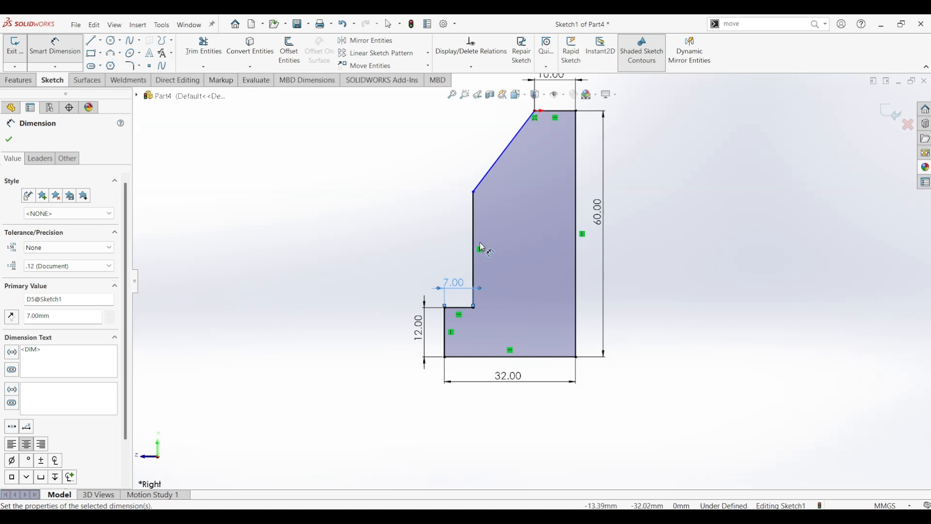
Dimension the vertical edge between the foot and the sloped side to 22 mm and leave the dimension command
click(479, 246)
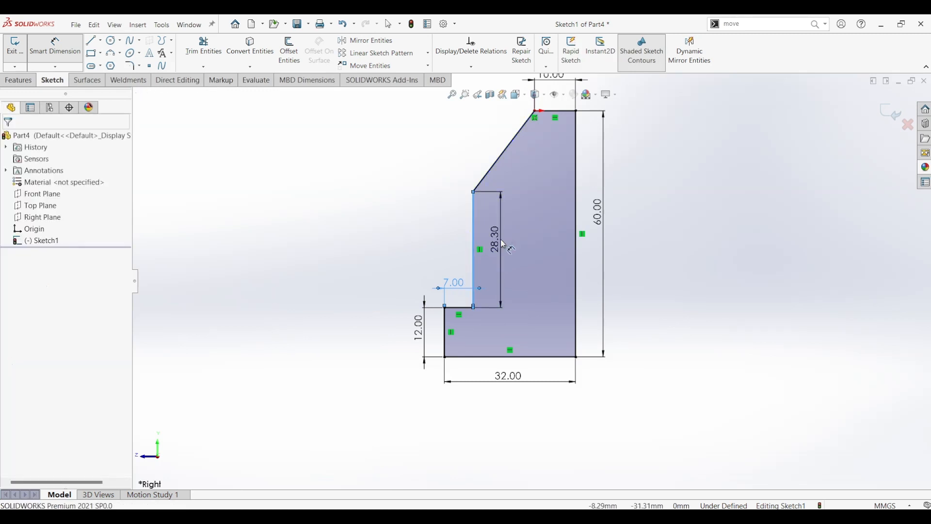
click(504, 244)
text(22)
key(Return)
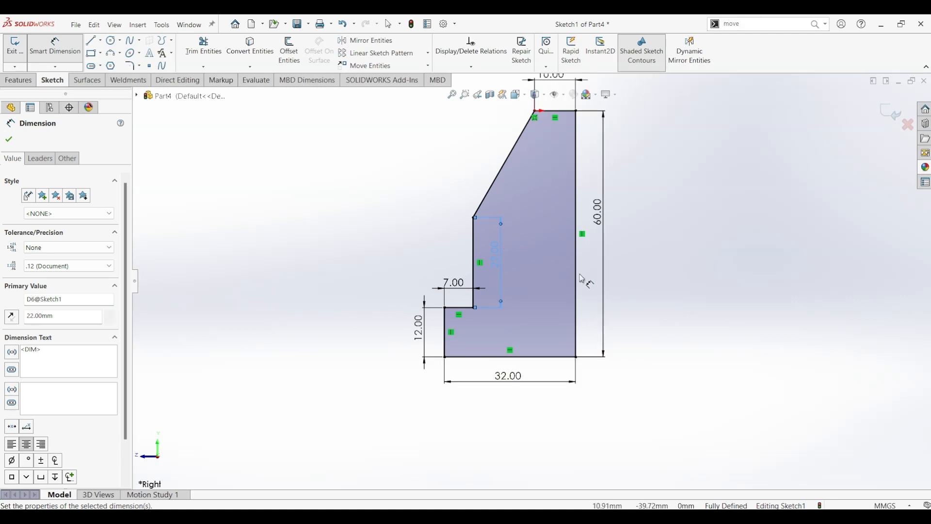
key(Escape)
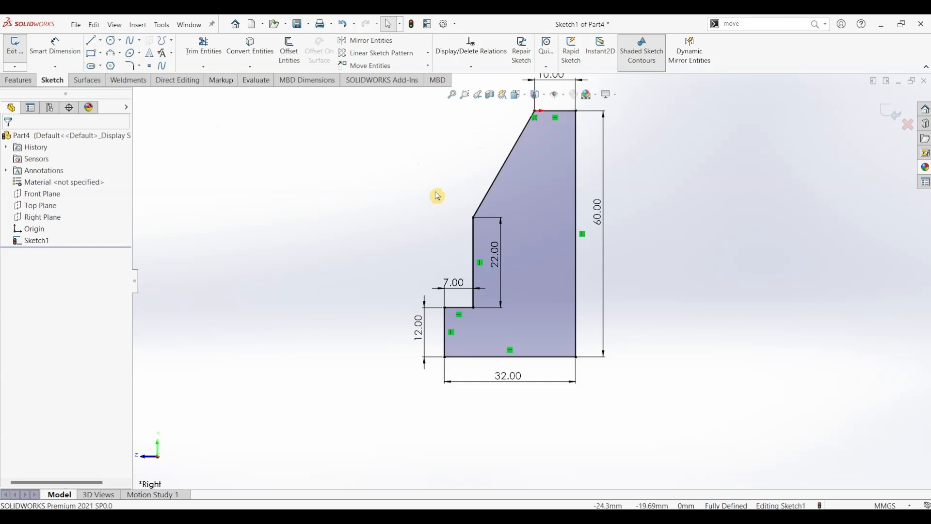
Sketch the lug outline from the origin with a line, a tangent arc of about 7 mm radius, and a line to the sloped edge's lower end
click(93, 45)
click(537, 117)
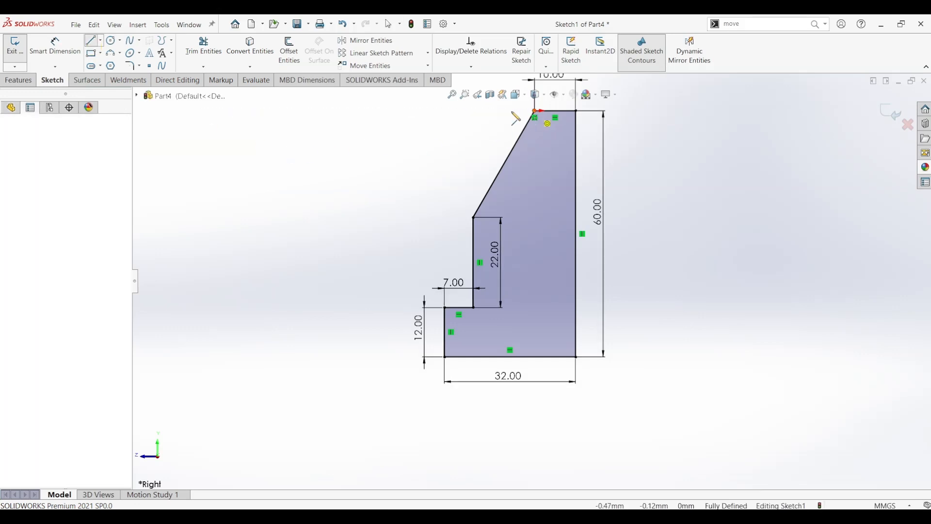
scroll(531, 274, up, 2)
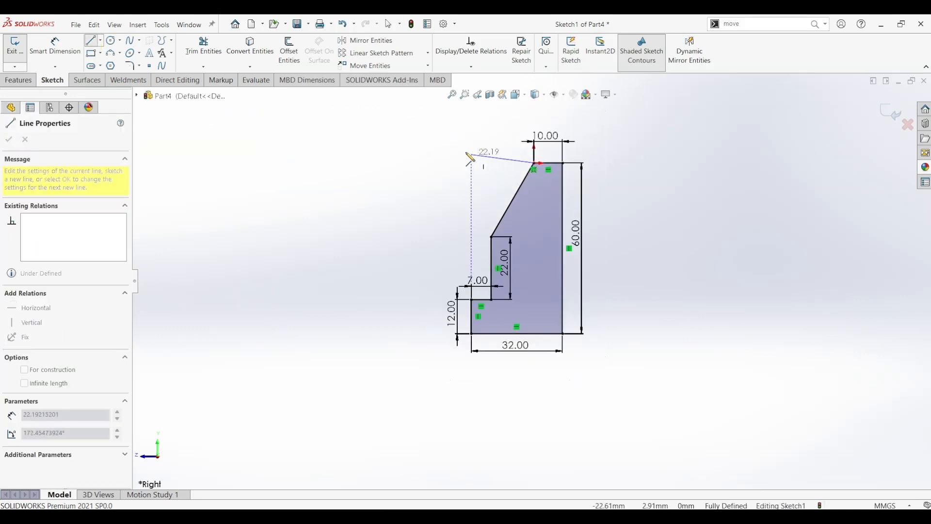
click(467, 151)
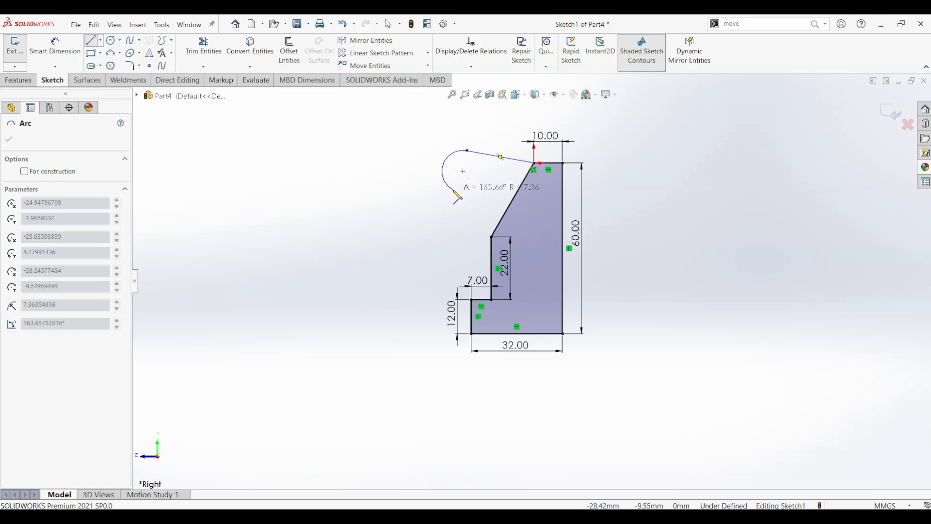
click(449, 186)
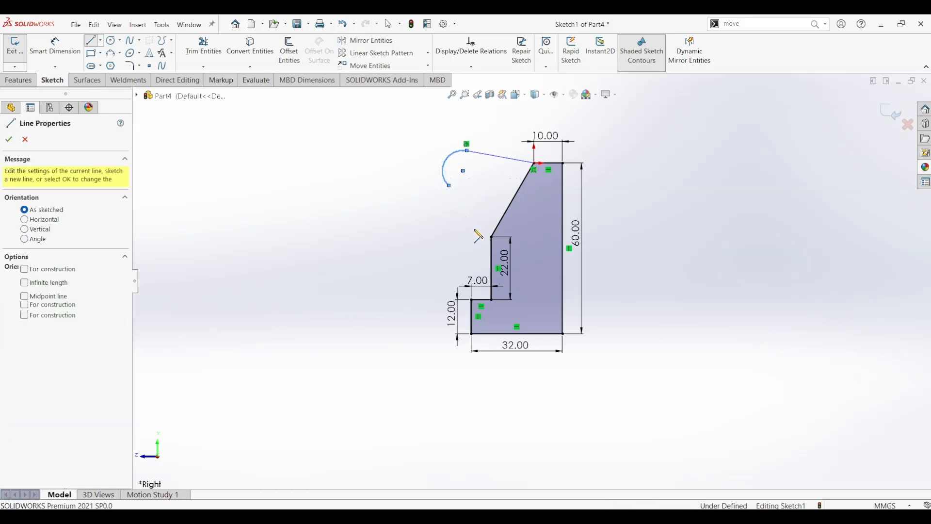
click(492, 238)
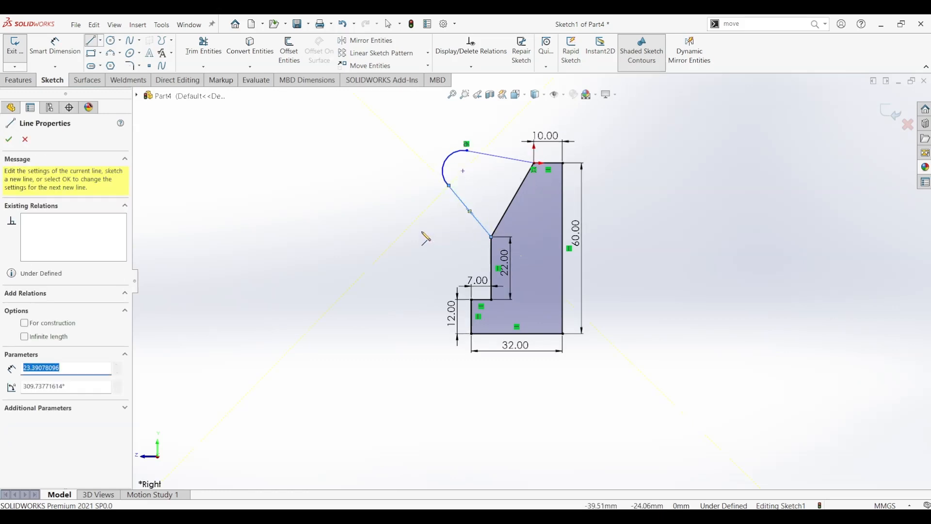
key(Escape)
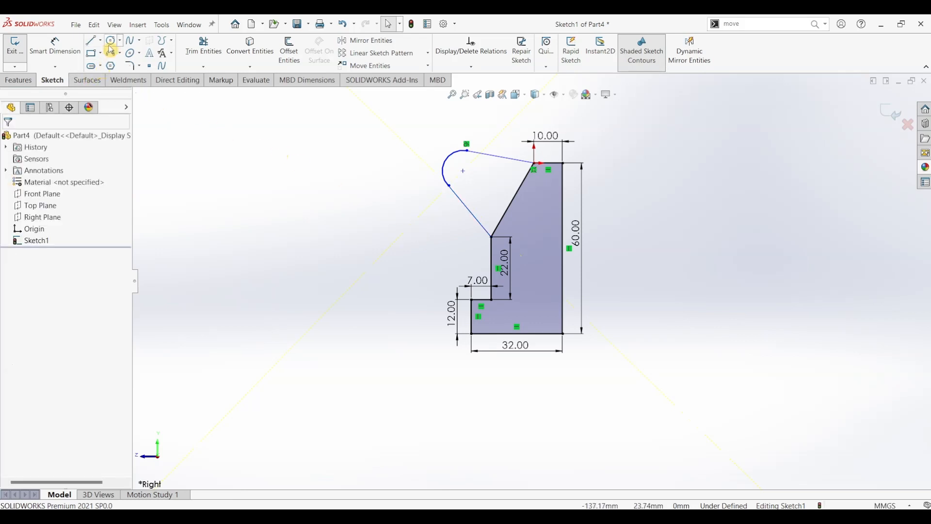
Draw a circle of about 2.6 mm radius at the centre of the lug's arc
click(111, 40)
click(463, 171)
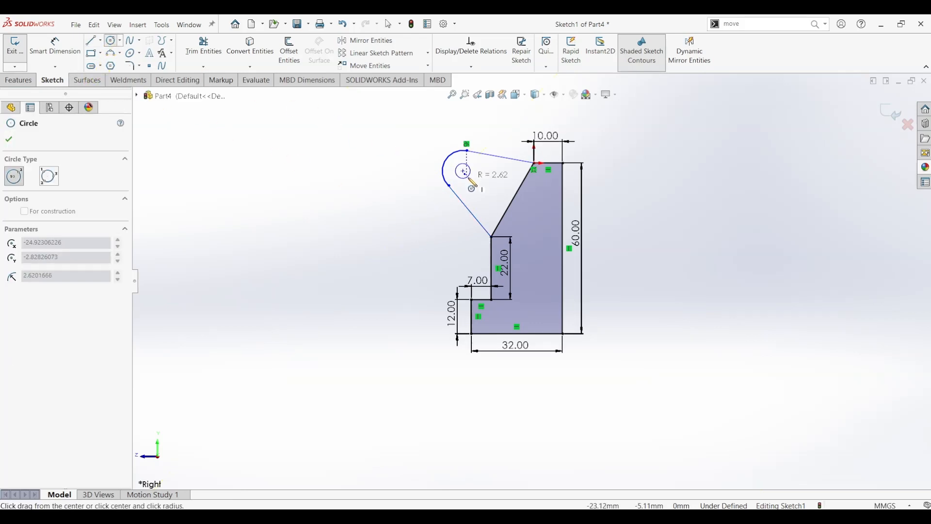
click(469, 178)
key(Escape)
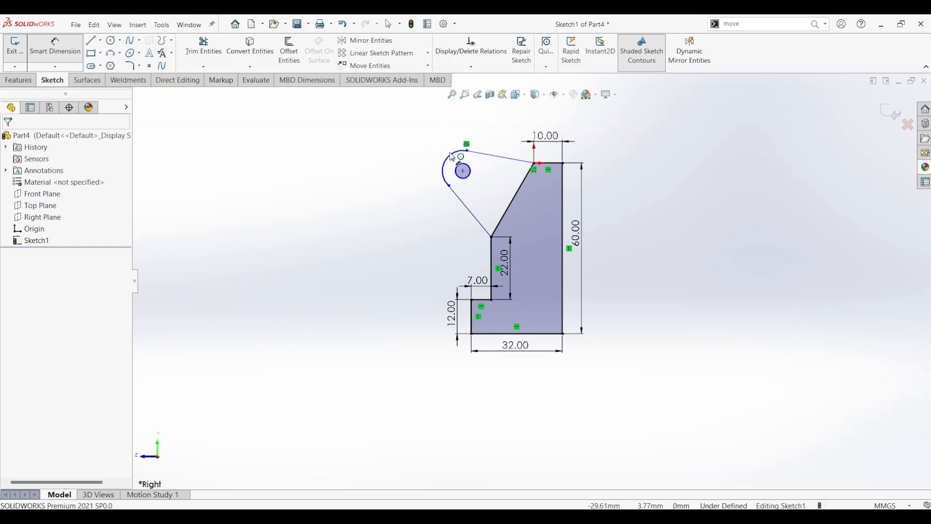
Dimension the lug's arc to a 10 mm radius and its hole circle to an 8 mm diameter
click(450, 156)
click(429, 142)
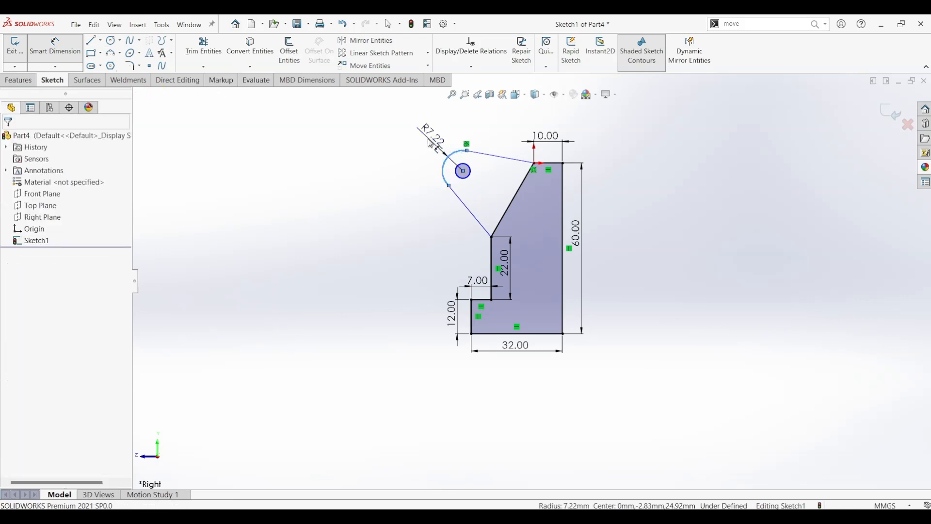
text(10)
key(Return)
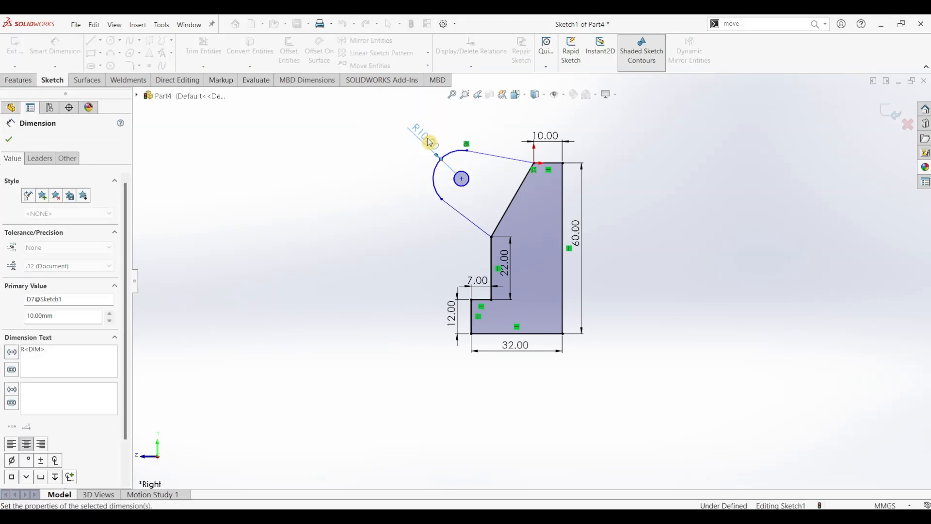
click(464, 177)
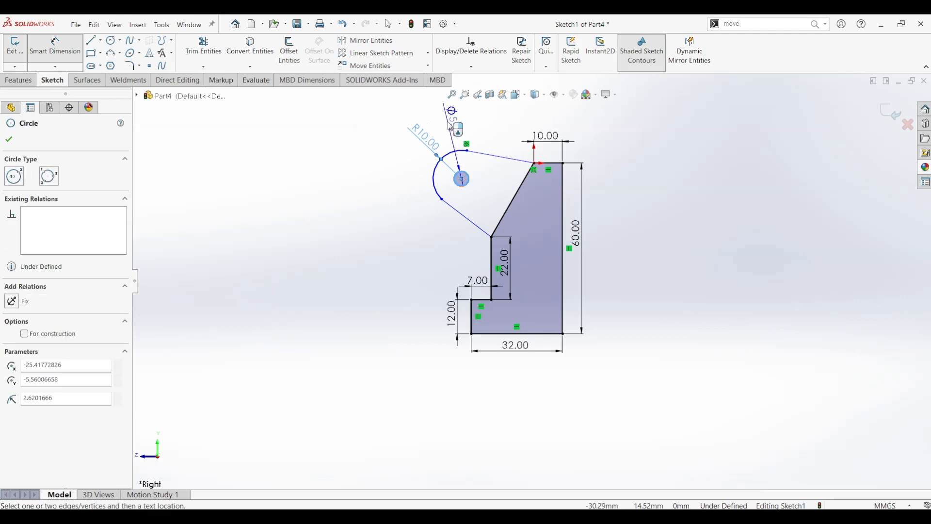
click(451, 127)
text(8)
key(Return)
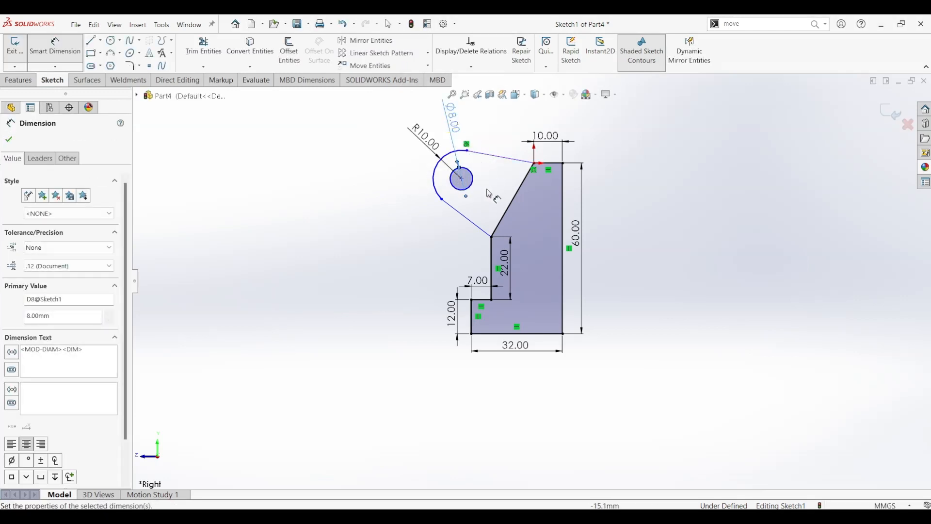
Dimension the distance from the lug's hole centre to the sloped edge to 30 mm and leave the dimension command
click(462, 179)
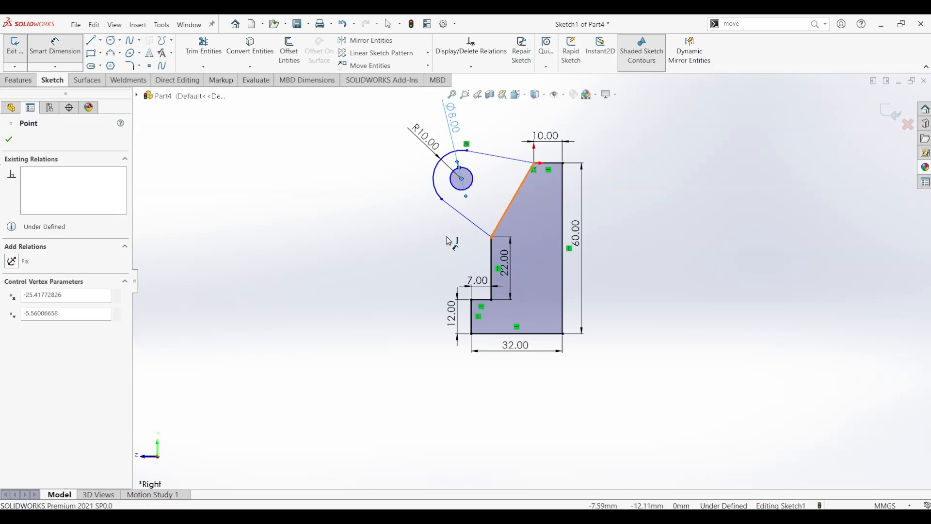
click(512, 203)
click(456, 240)
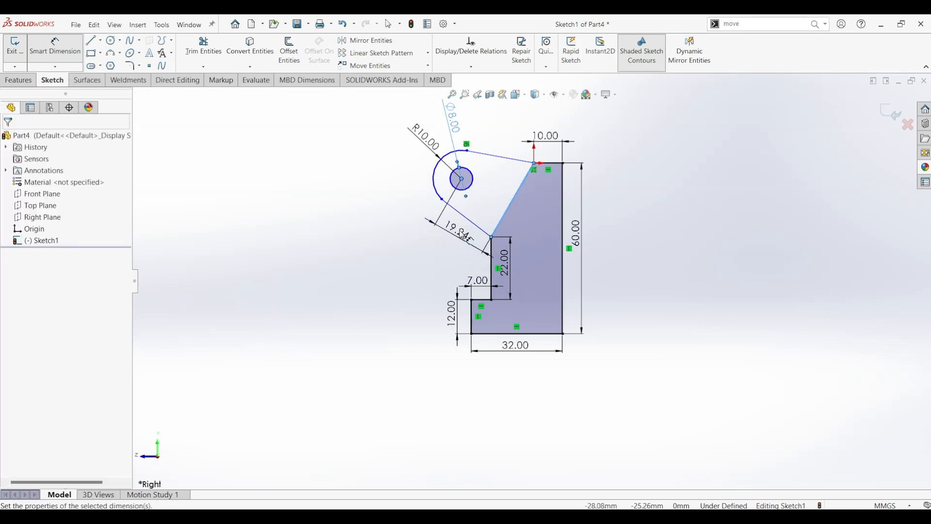
text(30)
key(Return)
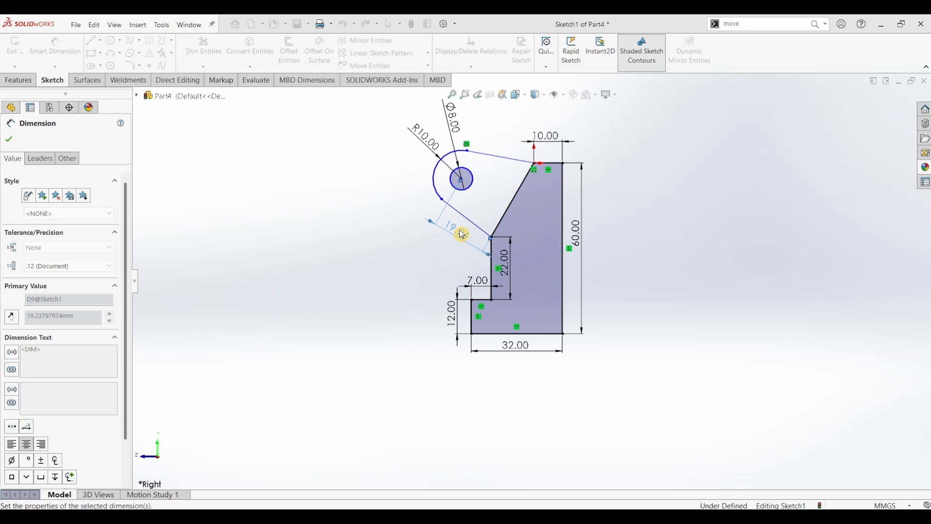
key(Escape)
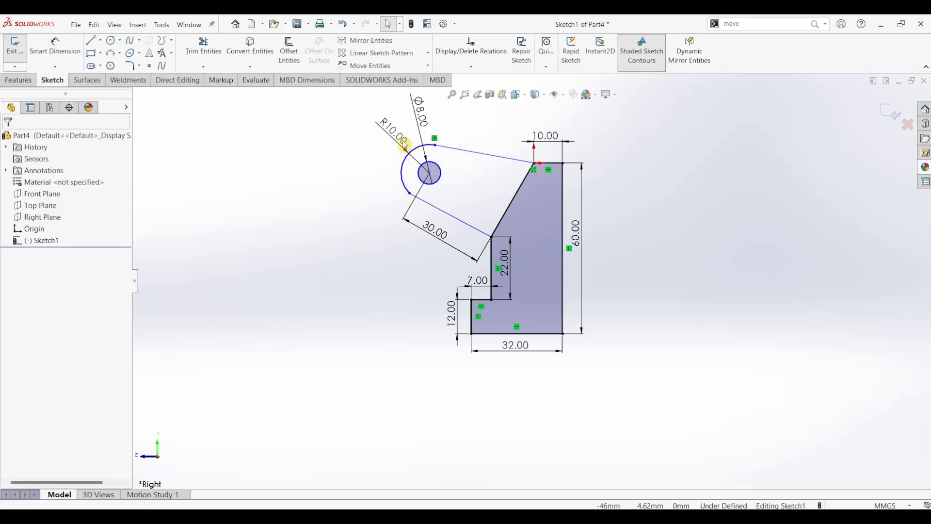
Draw a centerline from the lug's hole centre perpendicular to the sloped edge
click(456, 179)
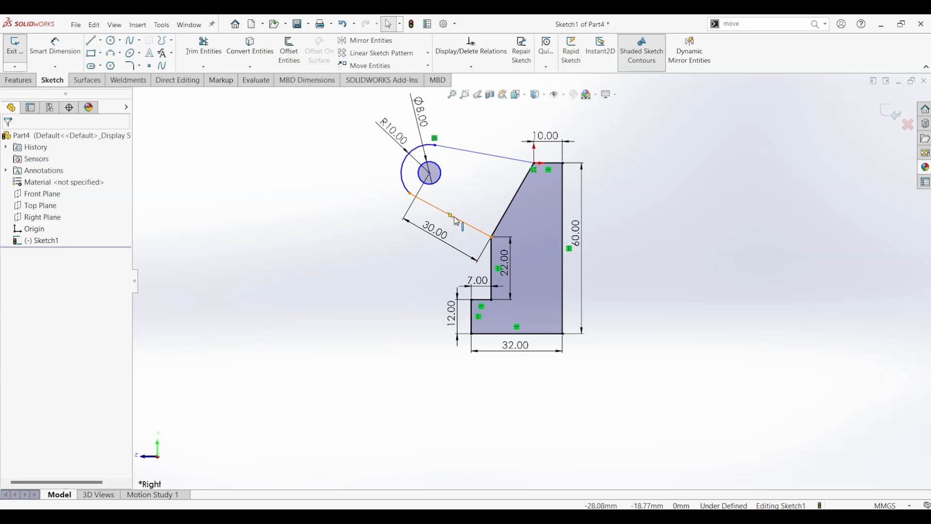
click(100, 41)
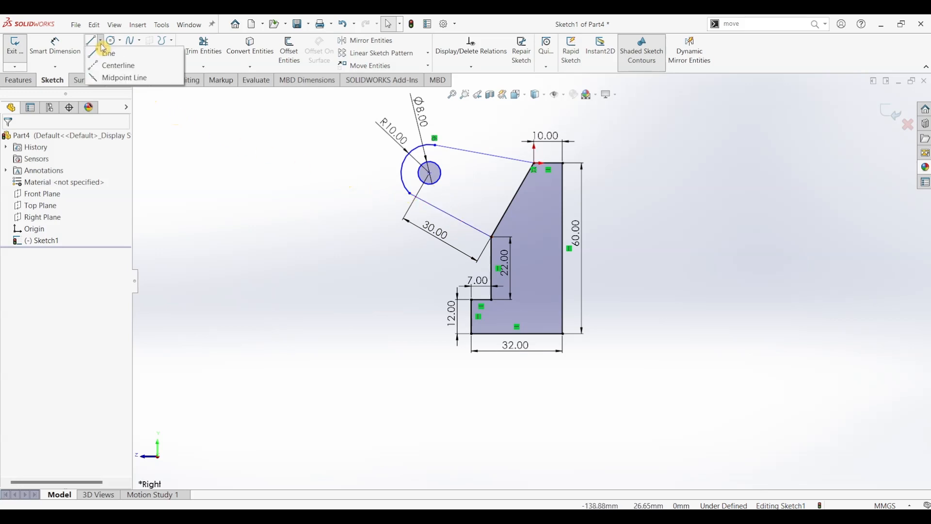
click(100, 65)
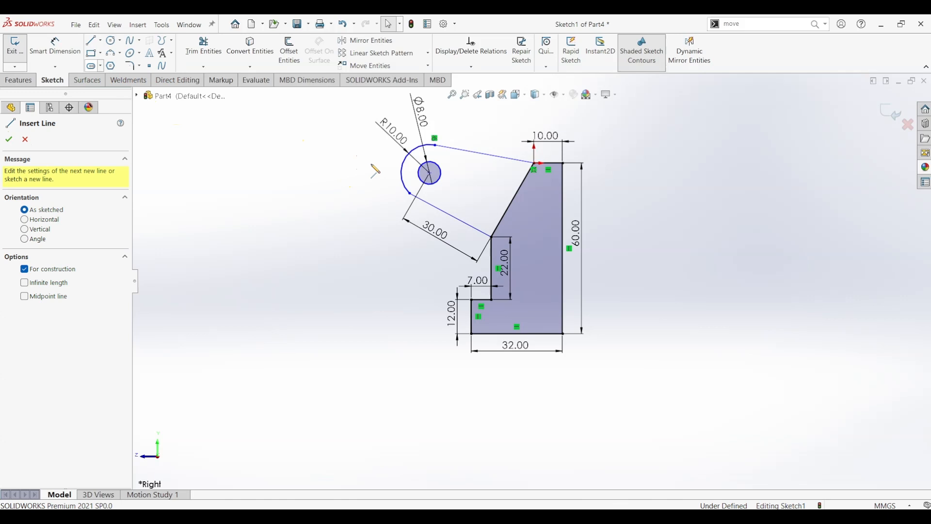
click(429, 175)
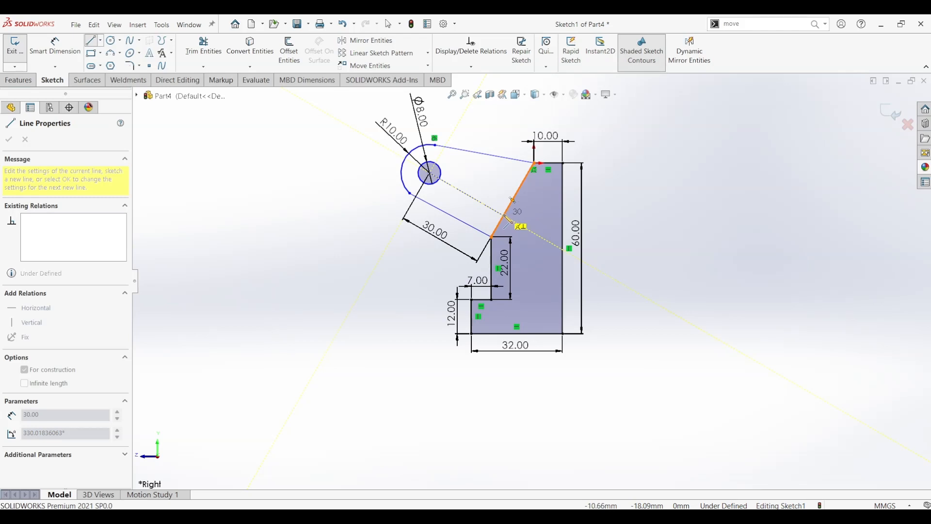
click(505, 216)
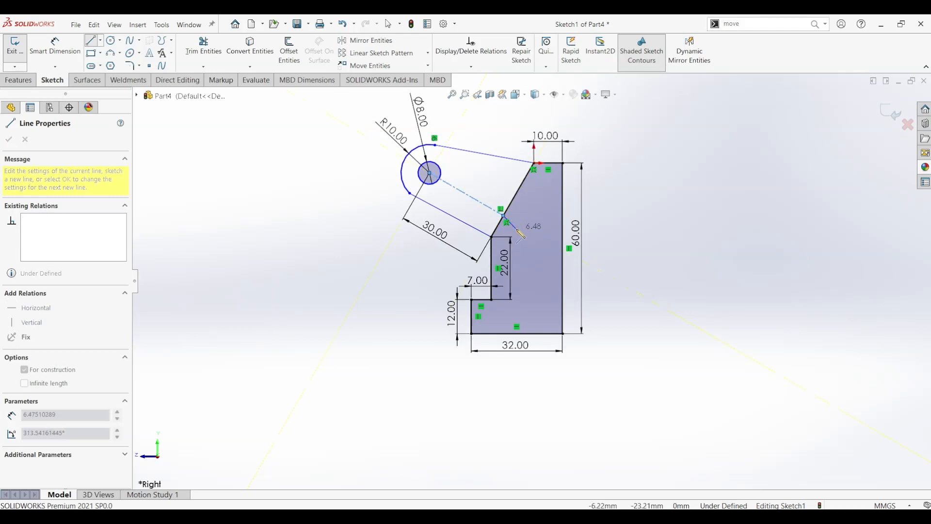
key(Escape)
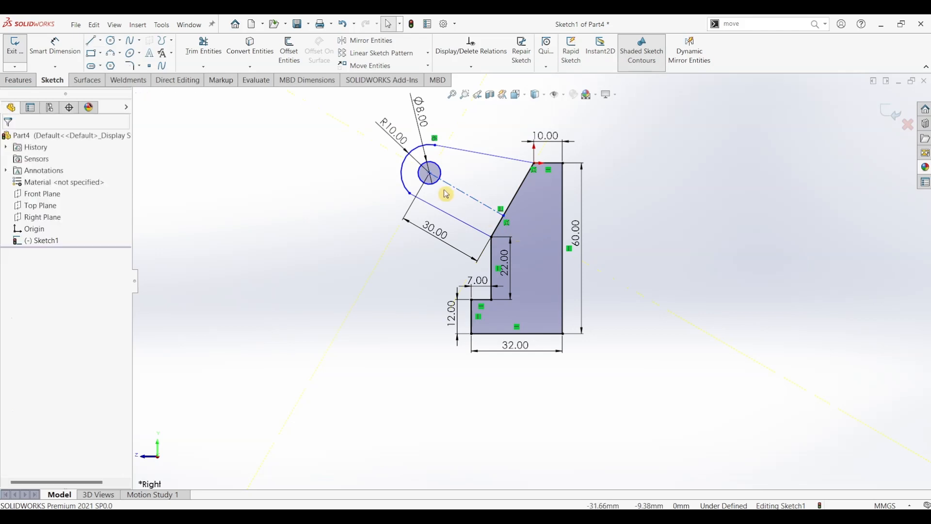
Make the lug's two straight sides symmetric about the centerline
click(447, 217)
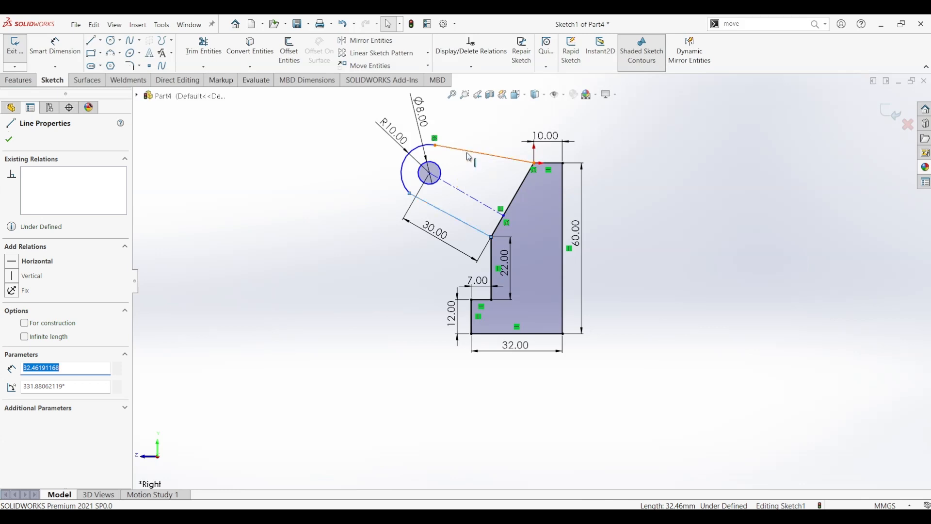
ctrl+click(469, 156)
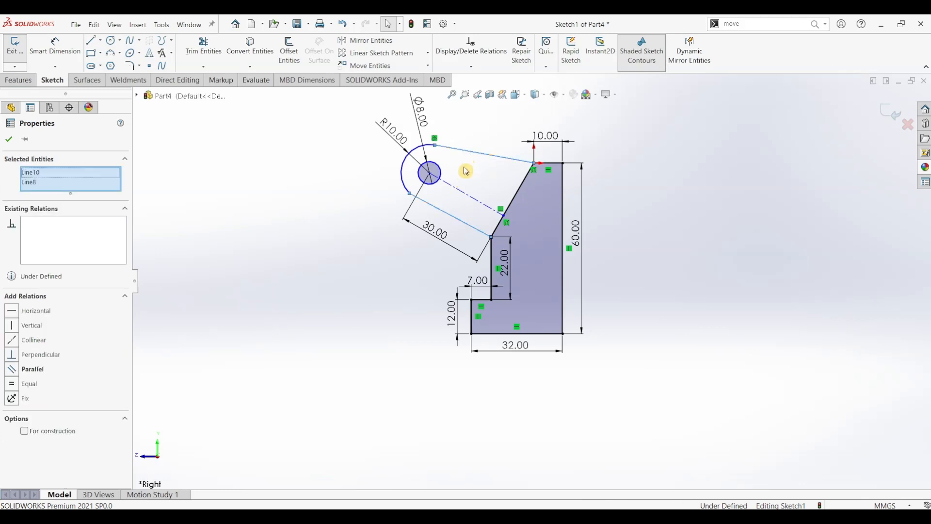
ctrl+click(458, 192)
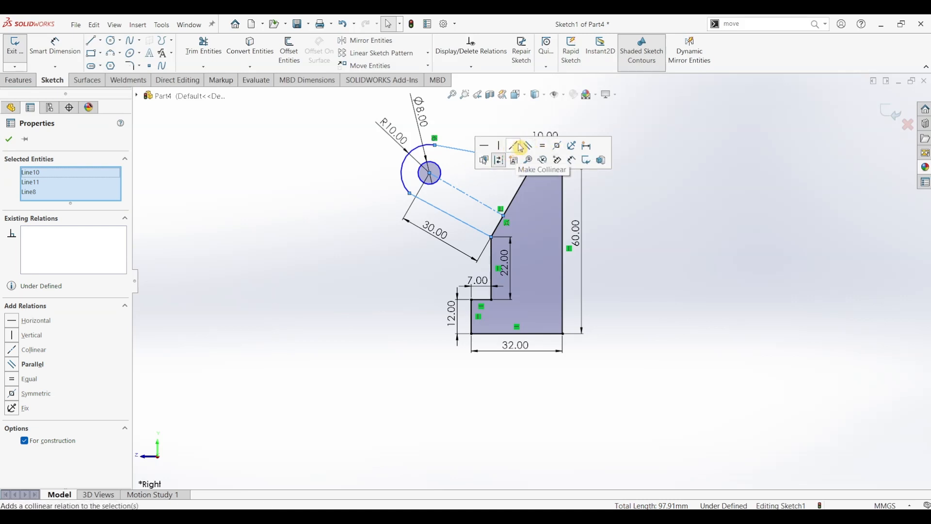
click(557, 149)
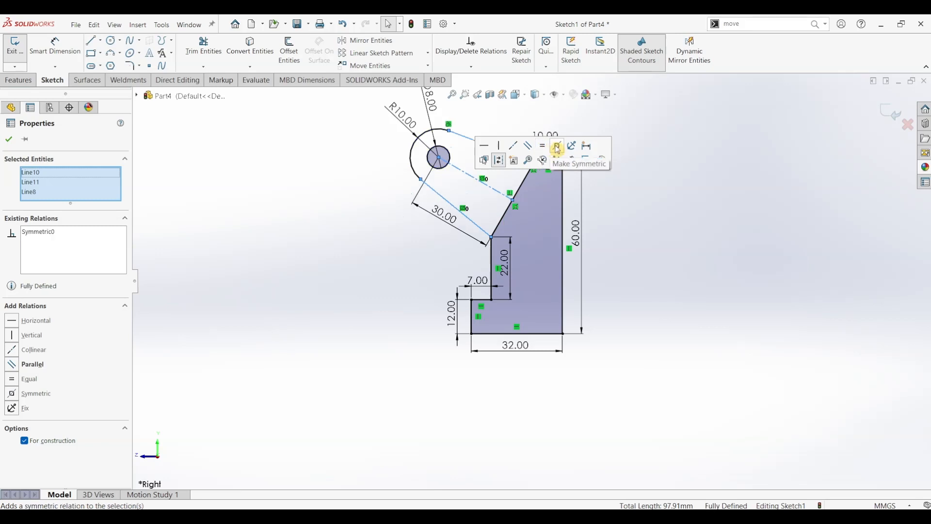
click(637, 238)
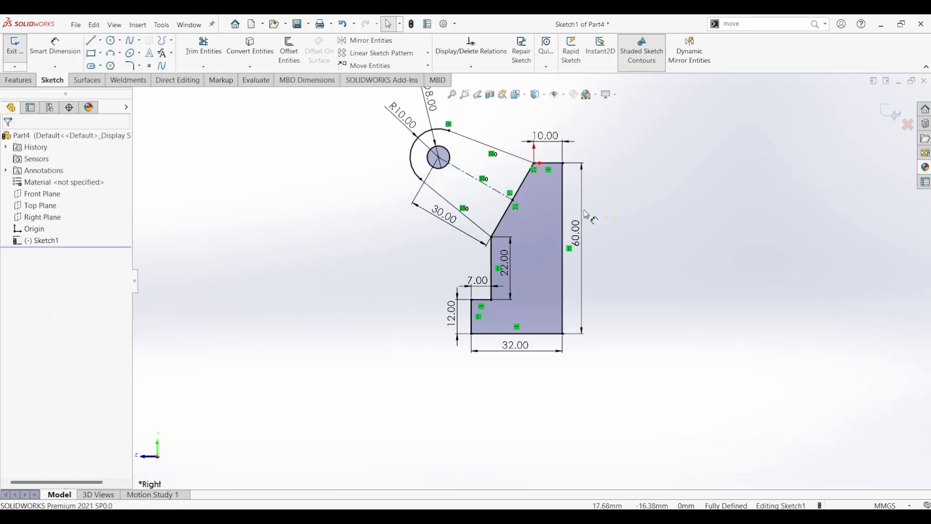
click(551, 180)
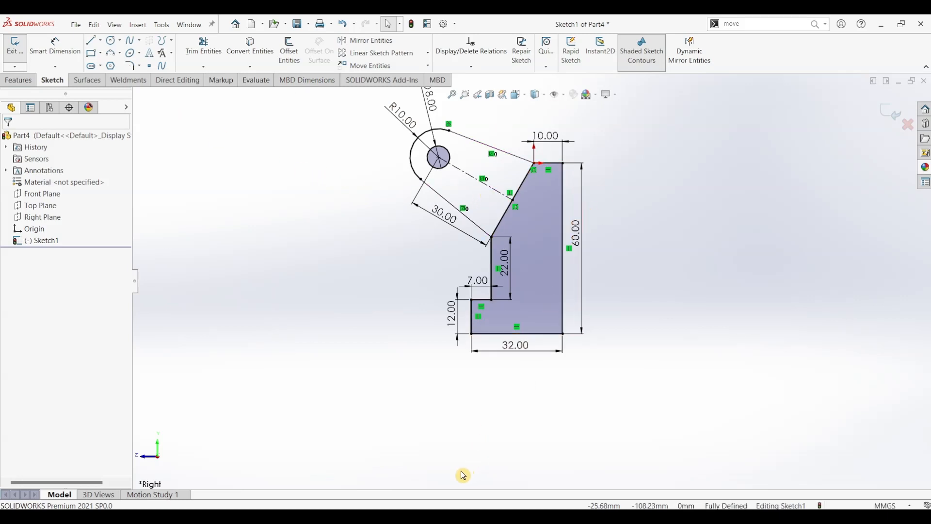
Check the Part79 drawing and sketch the second lug: horizontal line about 33 mm, tangent arc about 10 mm radius, line back to the vertical side
click(399, 499)
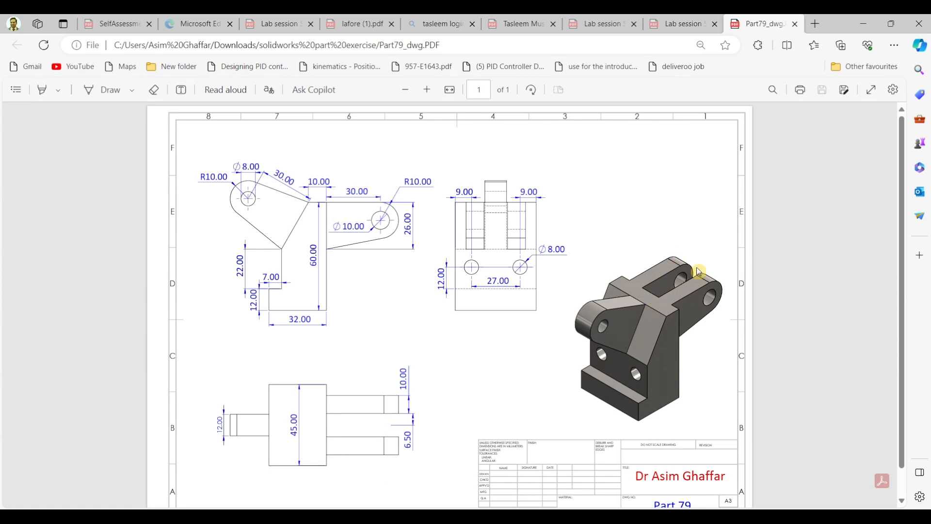
click(864, 24)
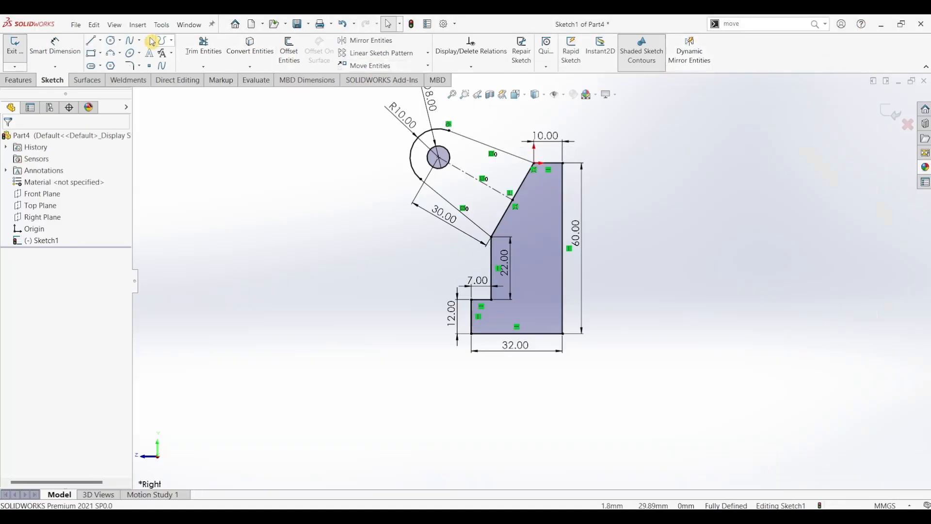
click(92, 43)
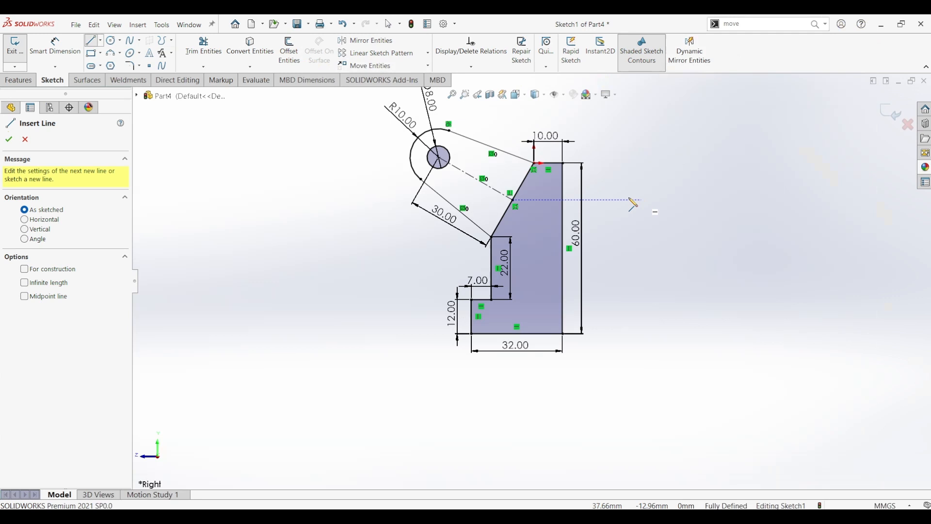
click(563, 163)
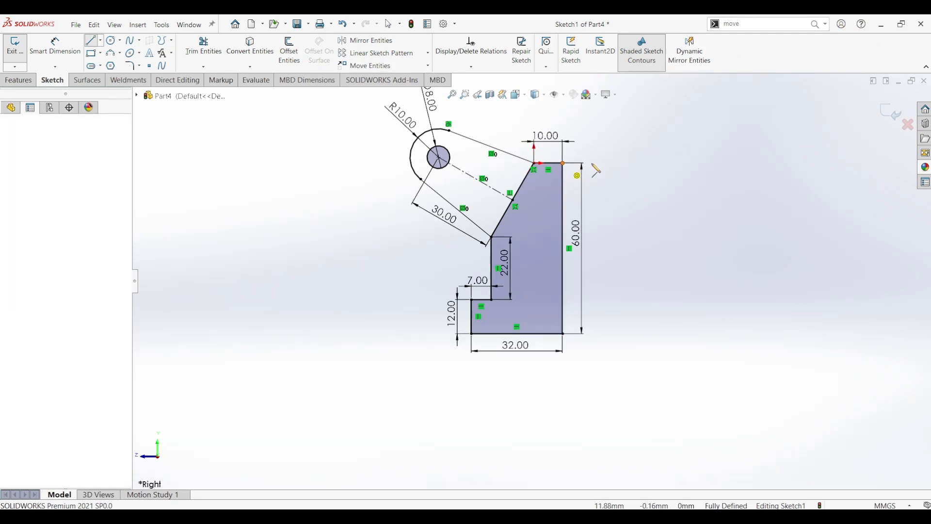
click(657, 162)
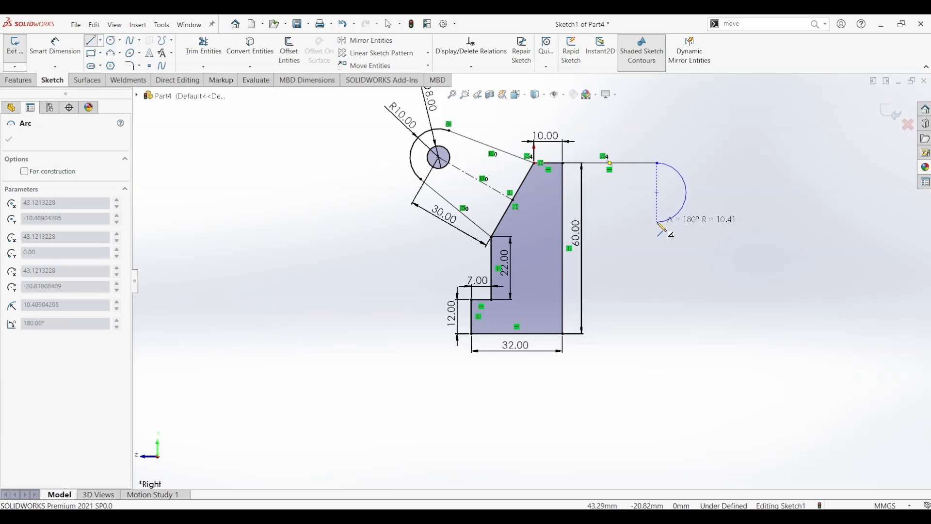
click(658, 222)
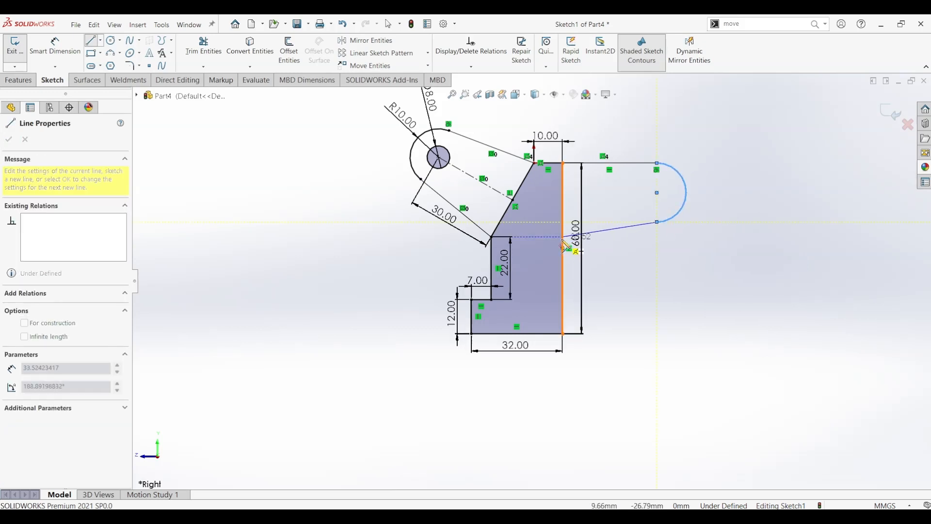
click(567, 243)
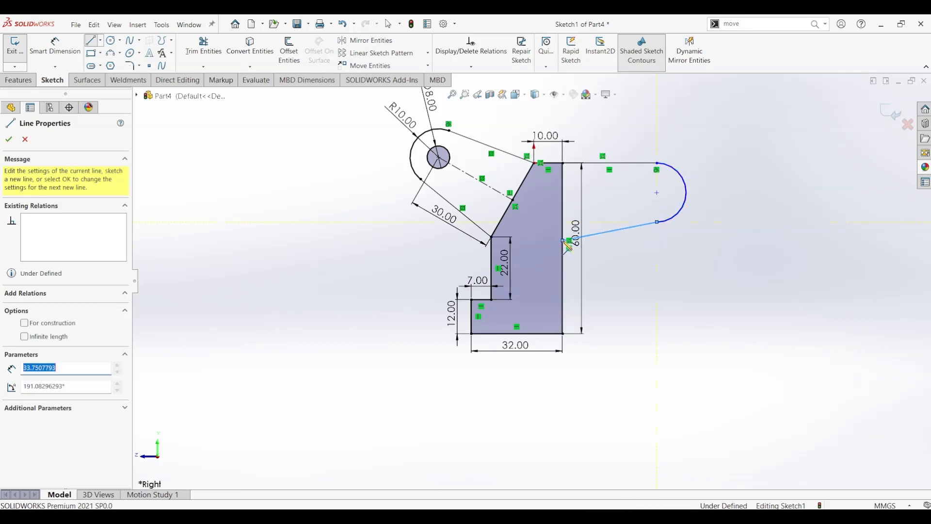
key(Escape)
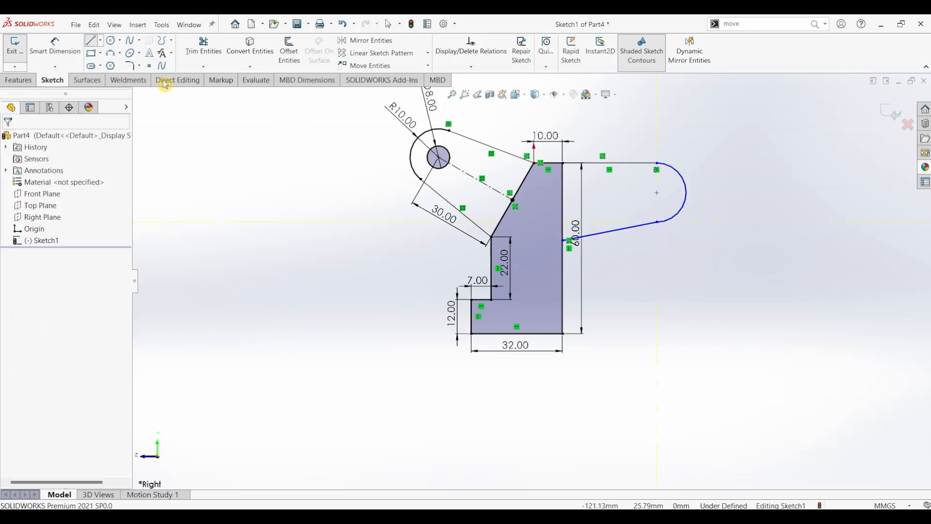
Draw a circle of about 3.5 mm radius at the centre of the second lug's arc
click(111, 41)
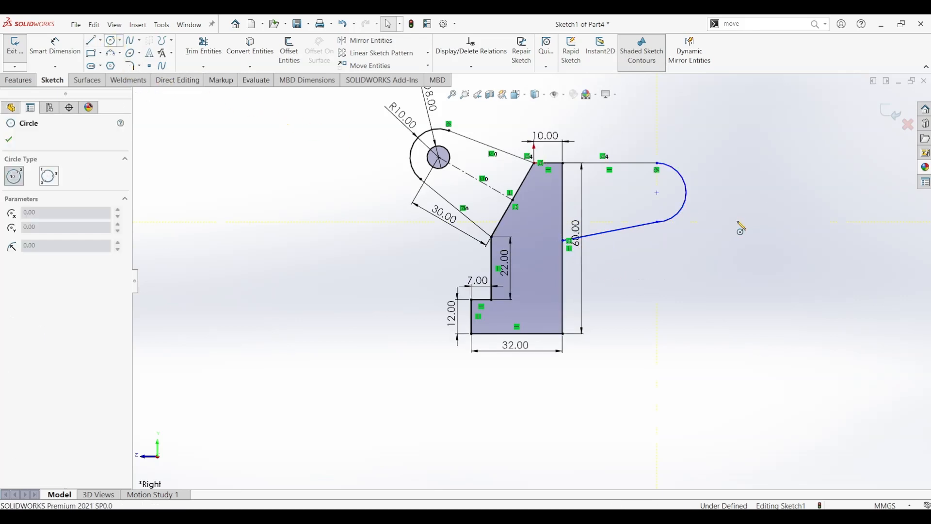
click(657, 193)
click(668, 193)
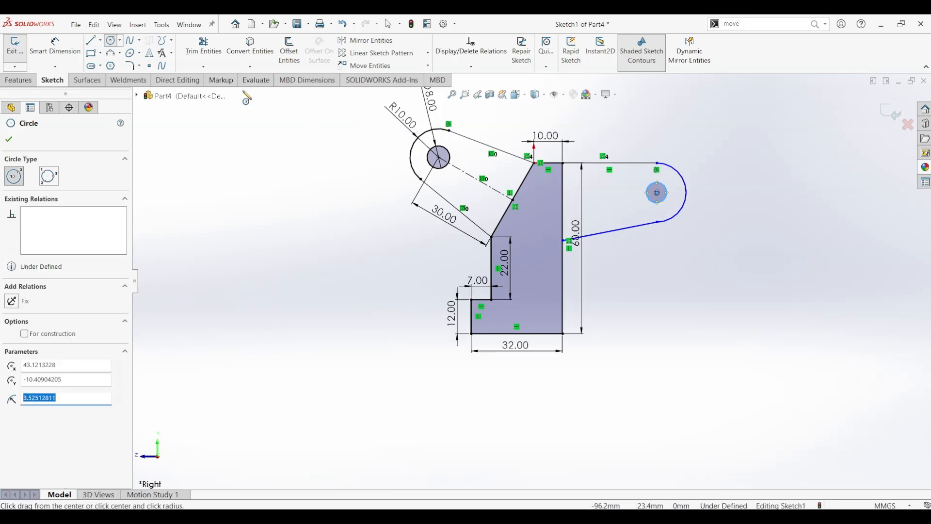
Dimension the second lug's horizontal upper line to 30 mm
click(75, 43)
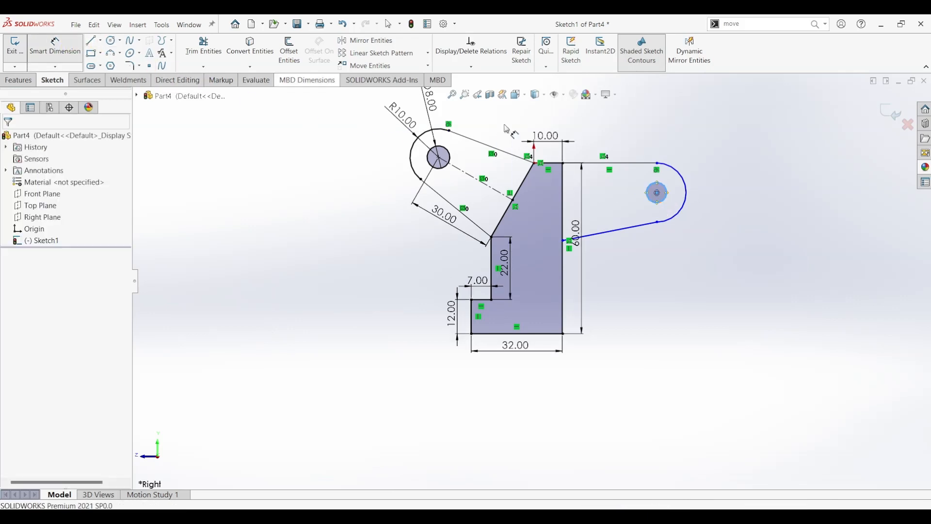
click(624, 164)
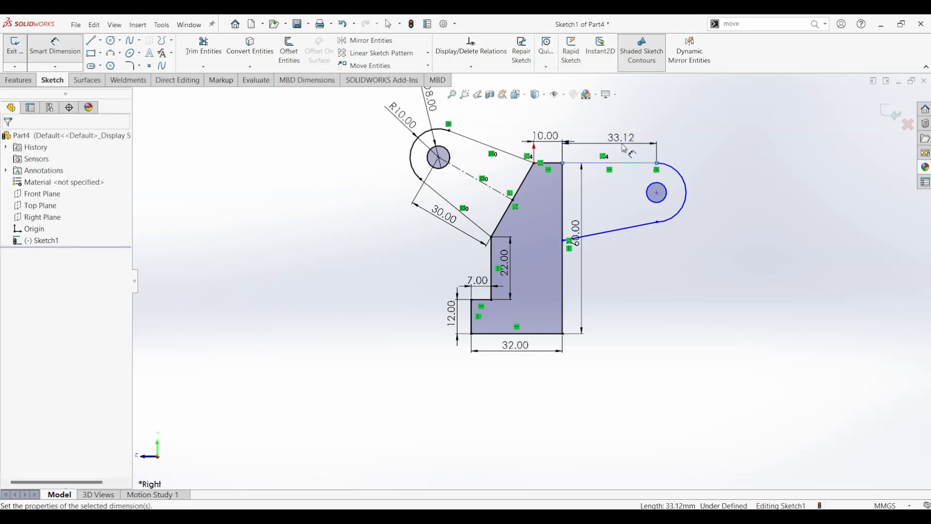
click(624, 147)
text(30)
key(Return)
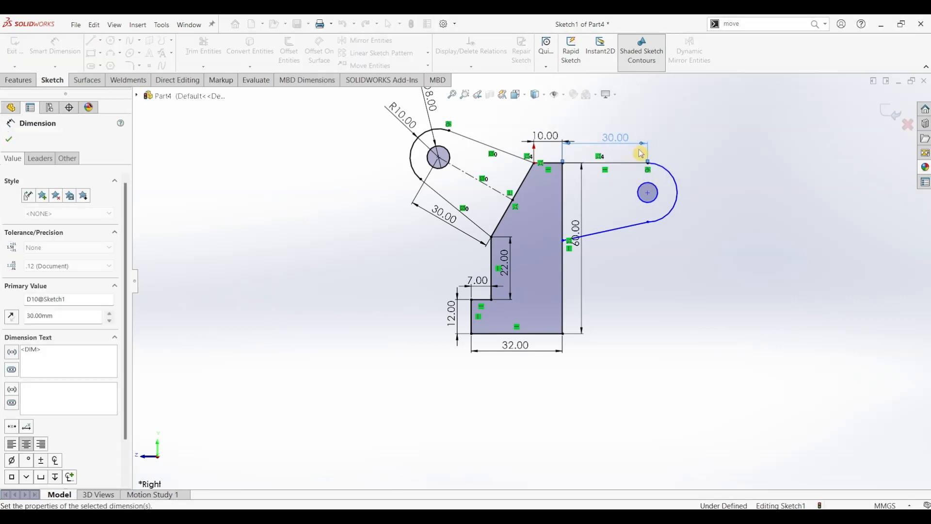
Dimension the second lug's arc to a 10 mm radius and its hole circle to a 10 mm diameter
click(675, 178)
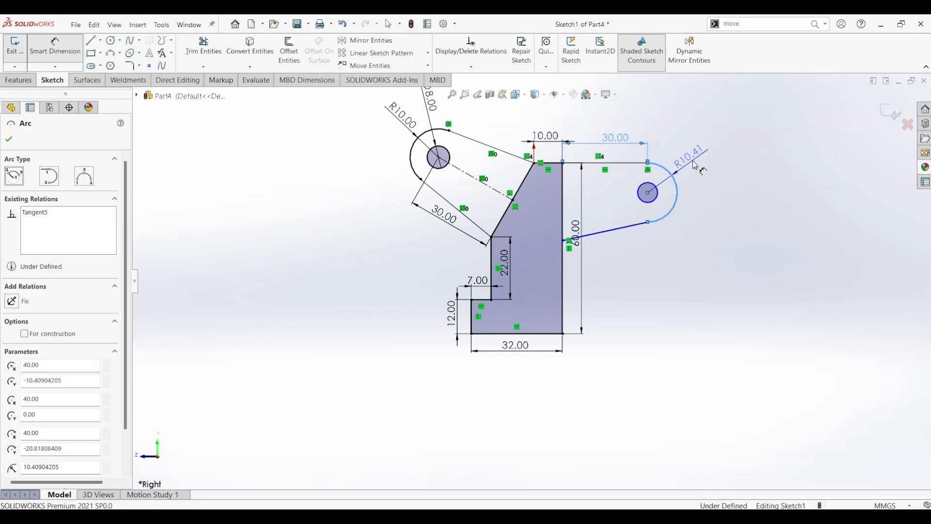
click(697, 167)
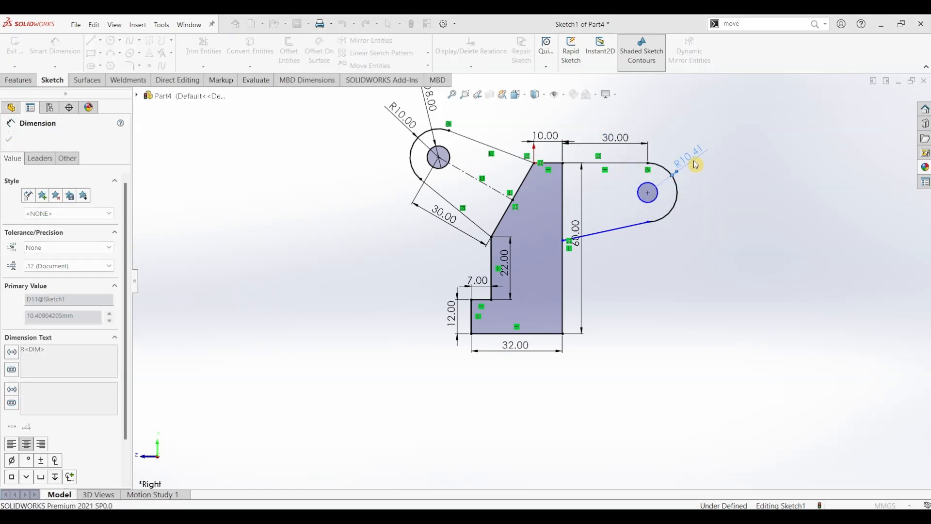
text(10)
key(Return)
click(648, 183)
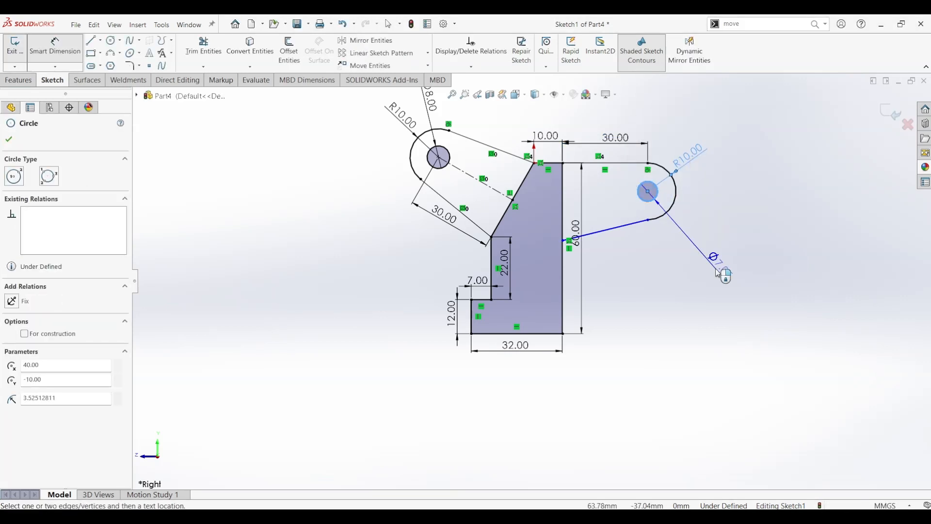
click(697, 238)
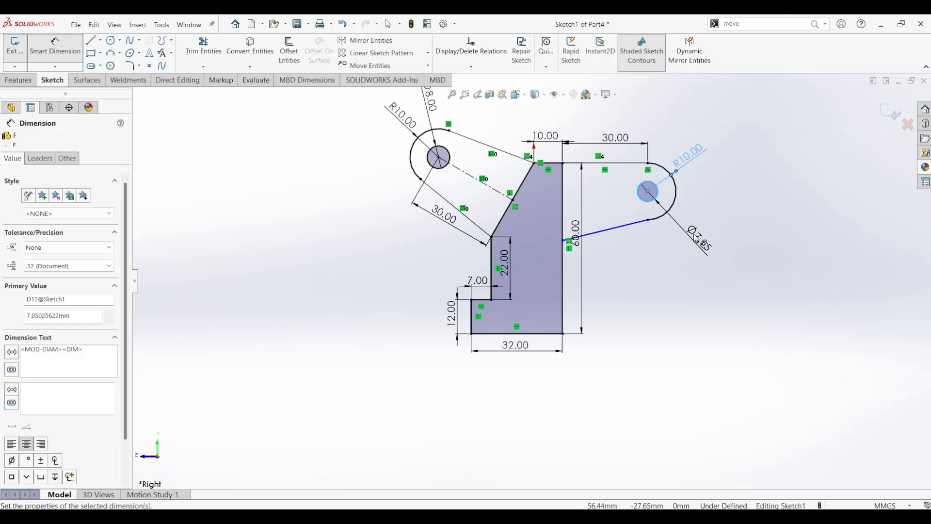
text(10)
key(Return)
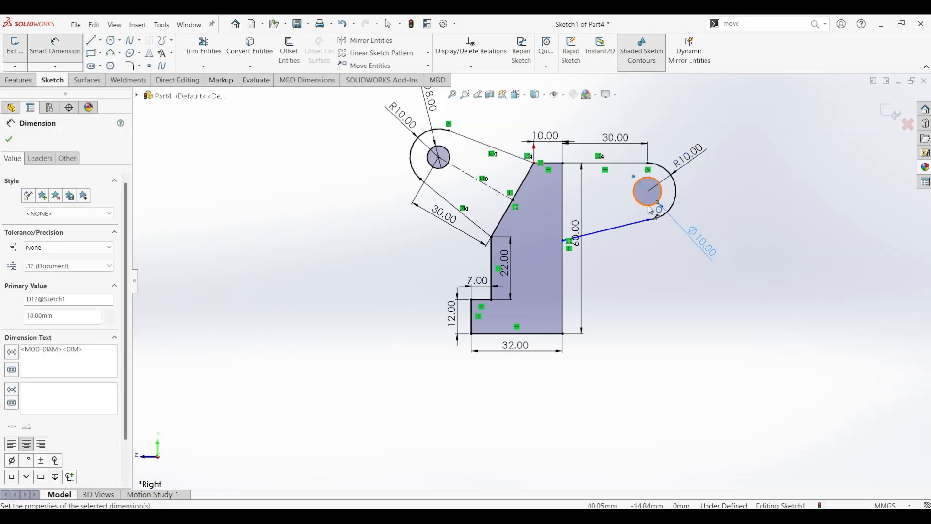
Dimension the vertical distance from the second lug's upper line to its lower line's endpoint on the body as 26 mm
click(628, 164)
click(565, 242)
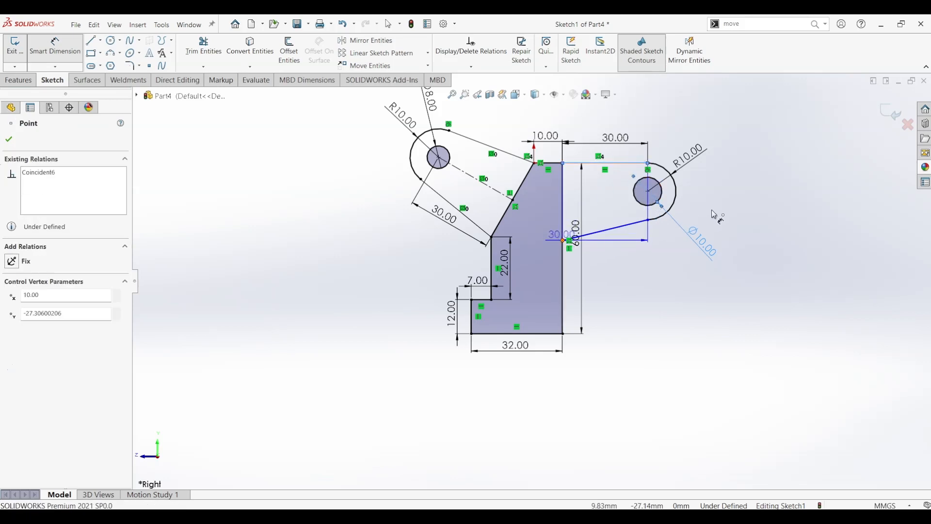
click(746, 206)
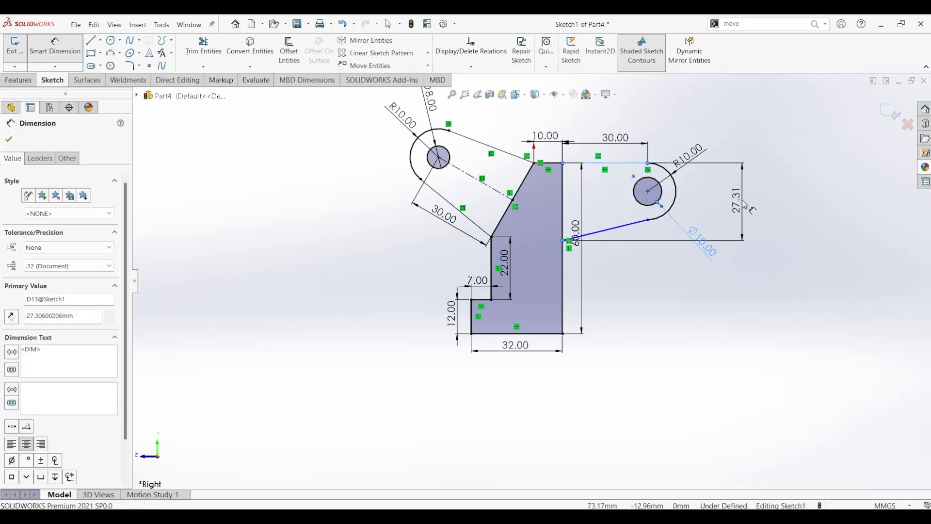
text(26)
key(Return)
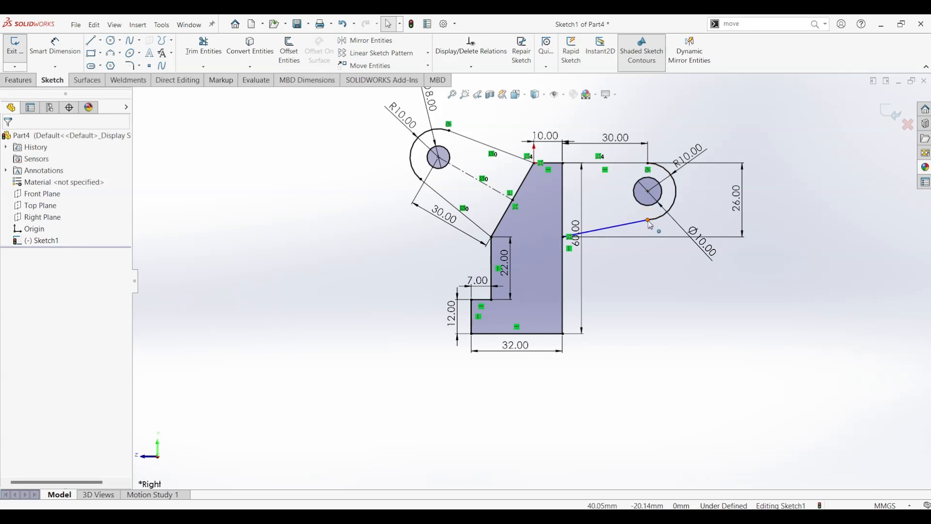
Make the second lug's lower line tangent to its end arc at their shared endpoint
click(648, 221)
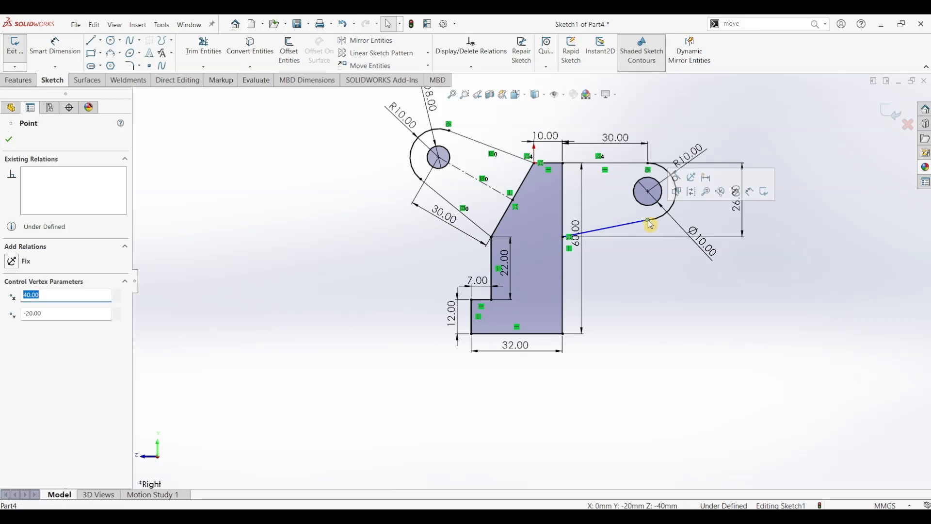
click(676, 183)
click(736, 296)
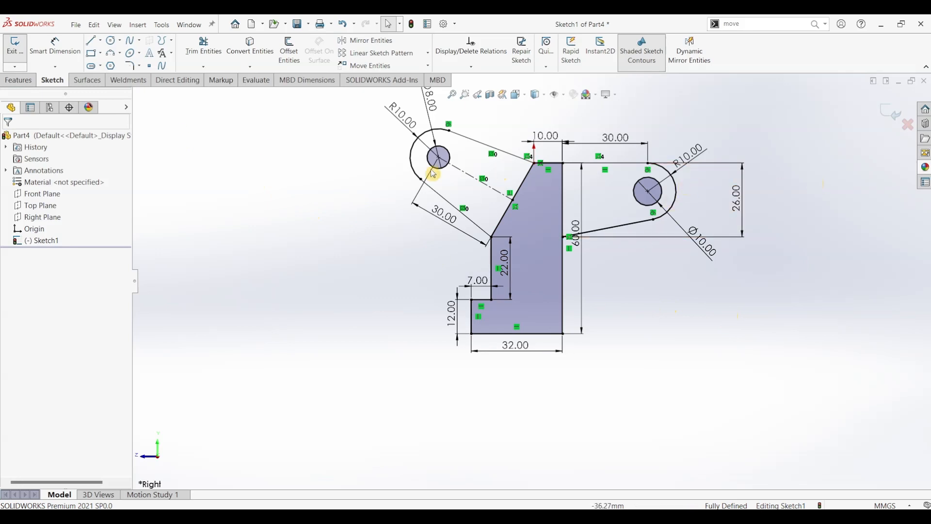
Check the Part79 drawing and extrude the sketch's main body region 45 mm using Mid Plane
click(14, 80)
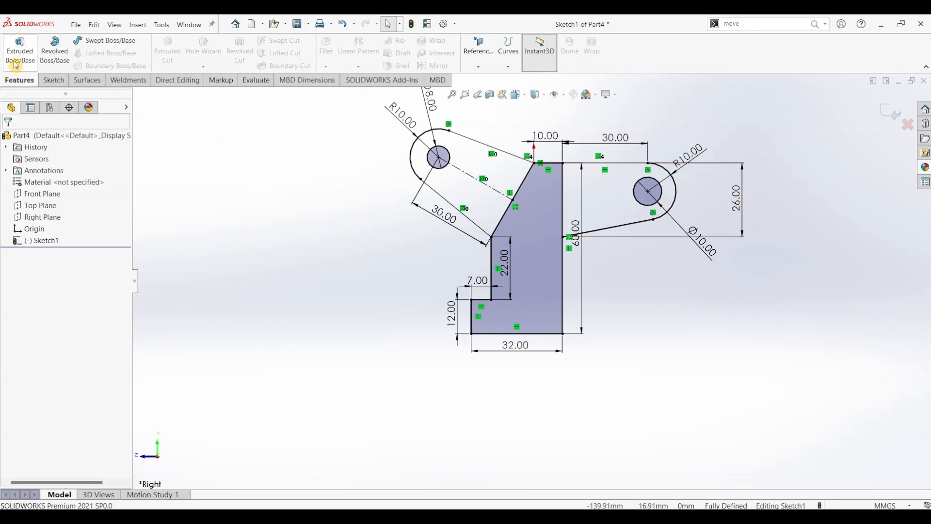
click(16, 65)
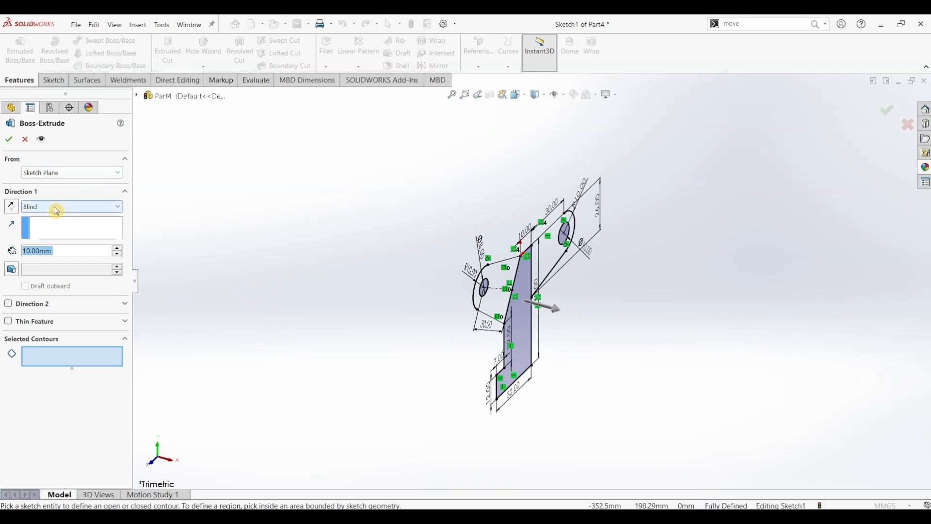
click(57, 209)
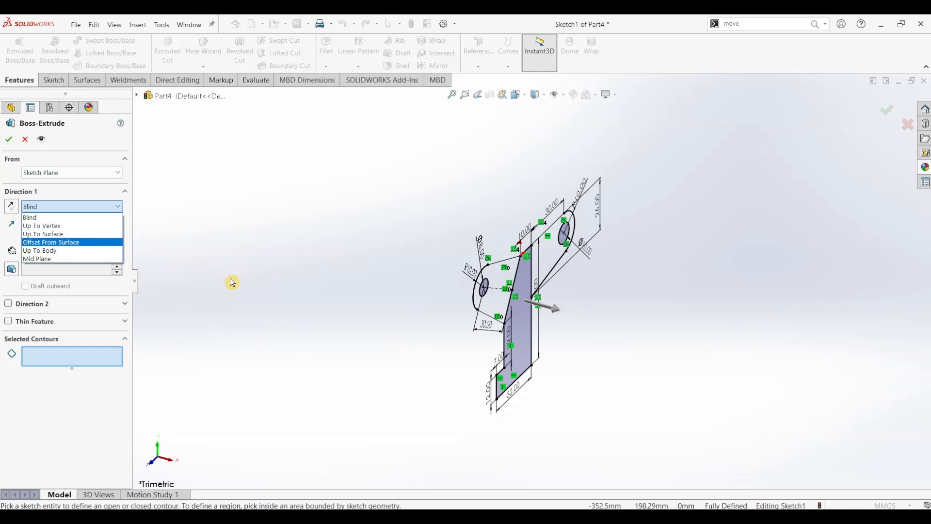
click(374, 516)
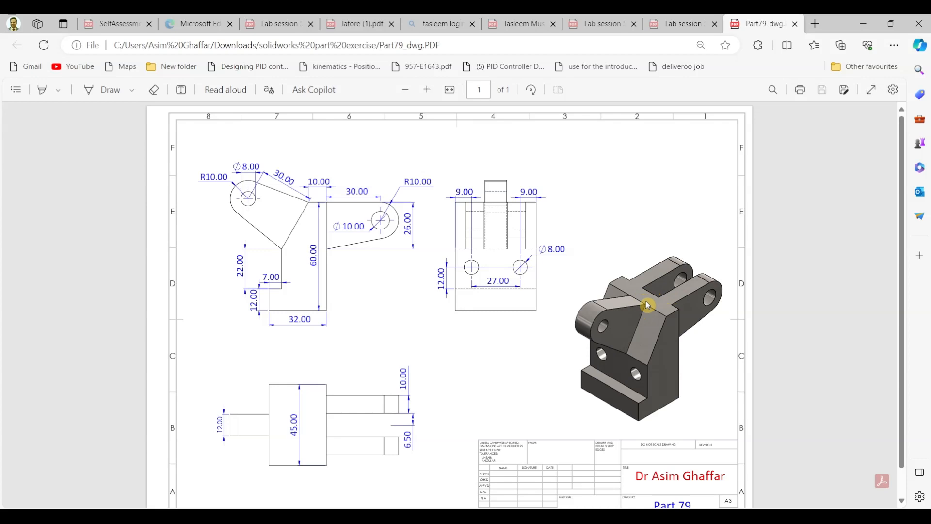
click(864, 30)
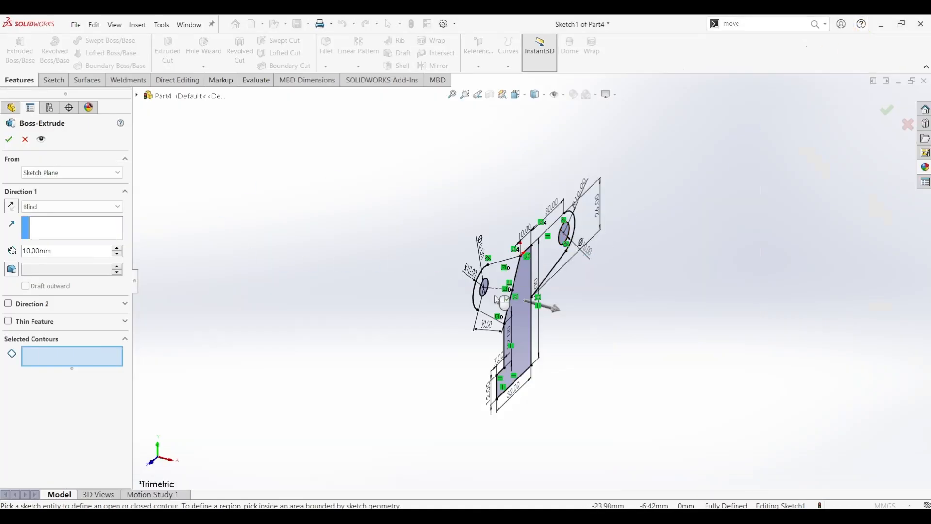
click(521, 321)
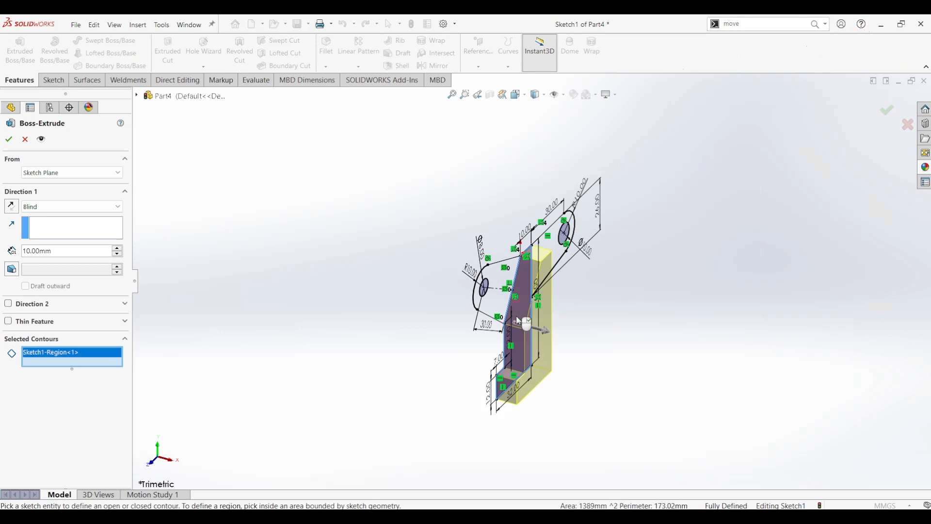
click(34, 207)
click(53, 262)
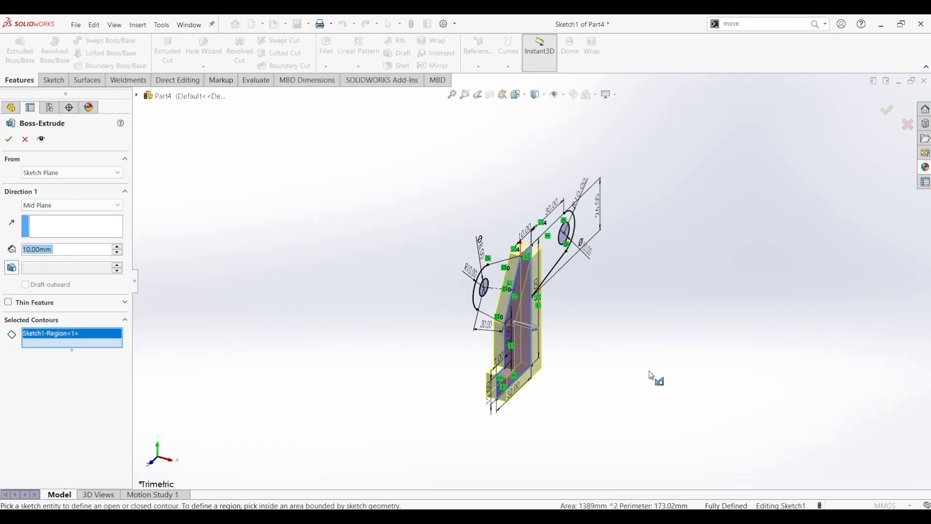
click(89, 236)
text(45)
key(Return)
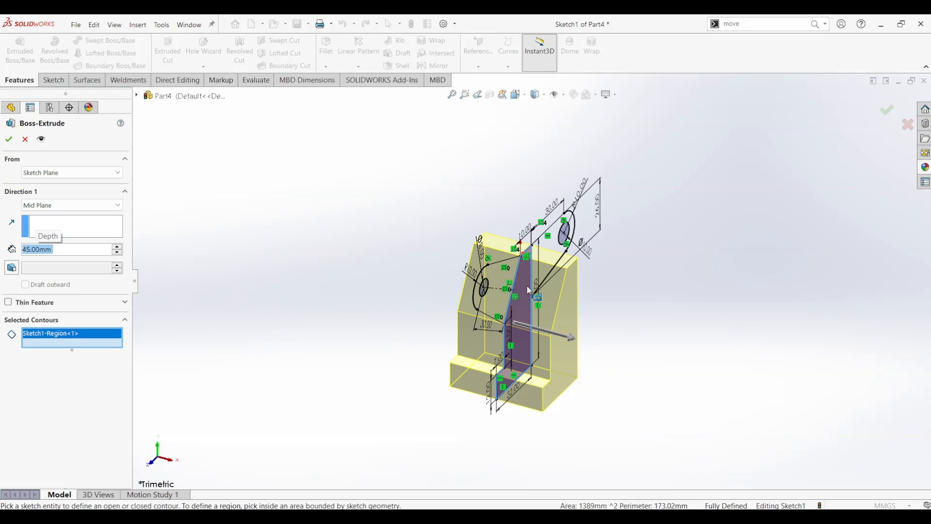
click(12, 141)
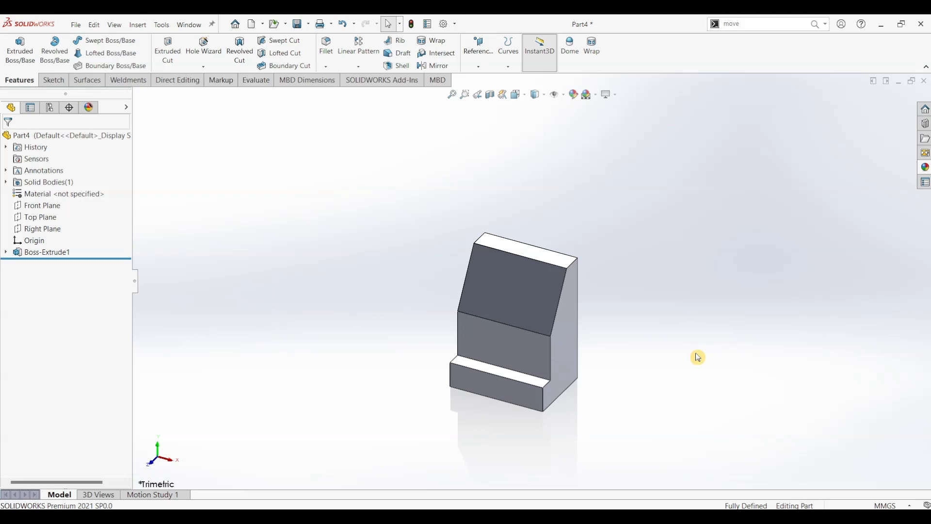
Reuse Sketch1 to extrude the first lug's region on the sloped side 12 mm using Mid Plane, merged with the body
click(6, 253)
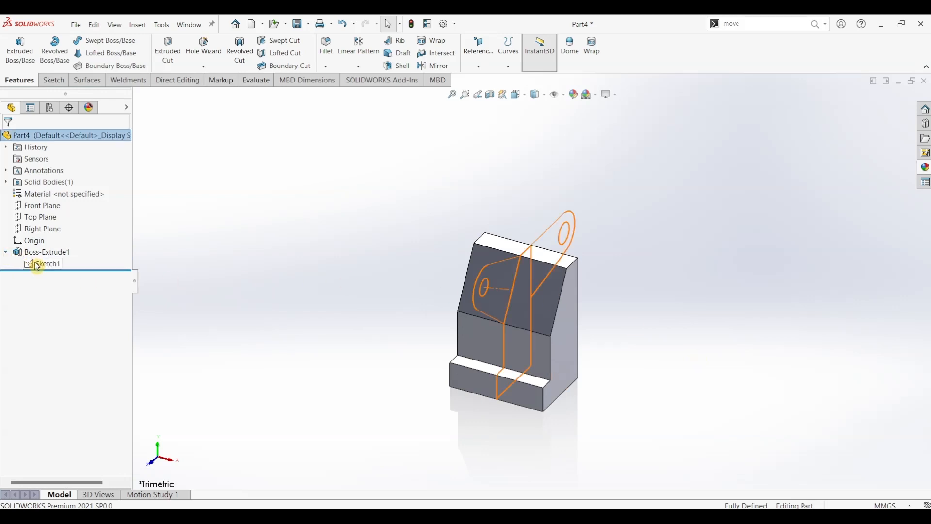
click(42, 263)
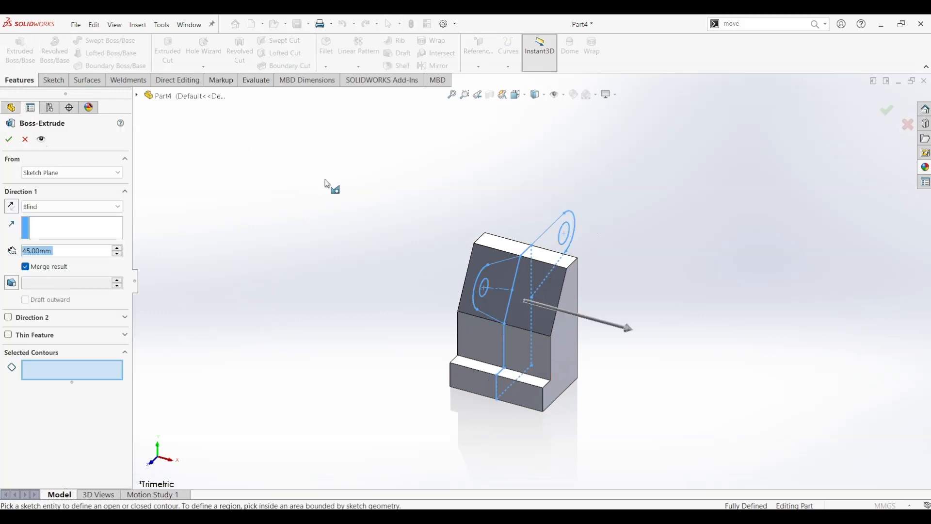
click(501, 274)
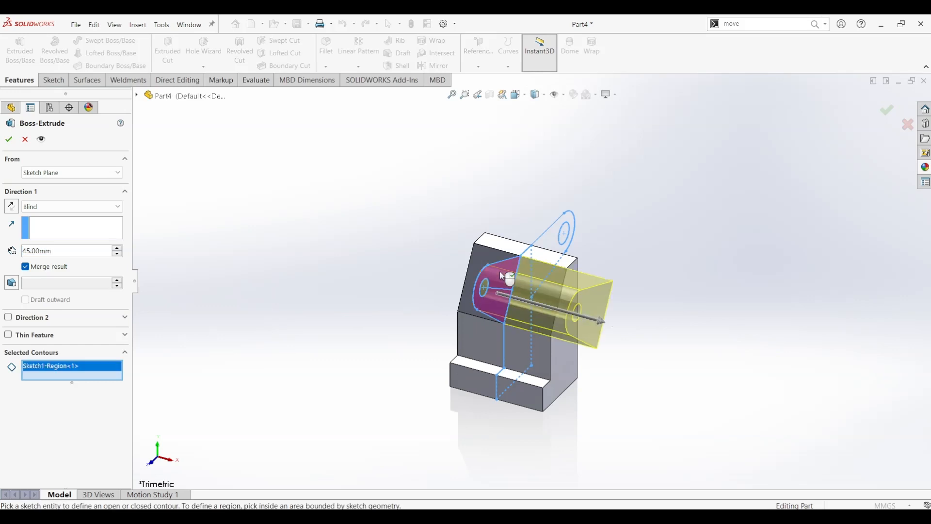
click(105, 207)
click(70, 267)
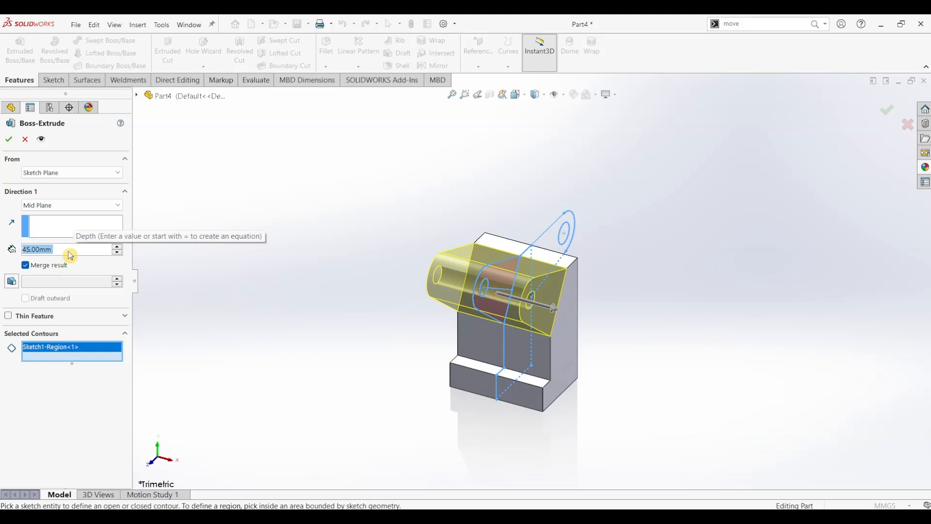
text(12)
key(Return)
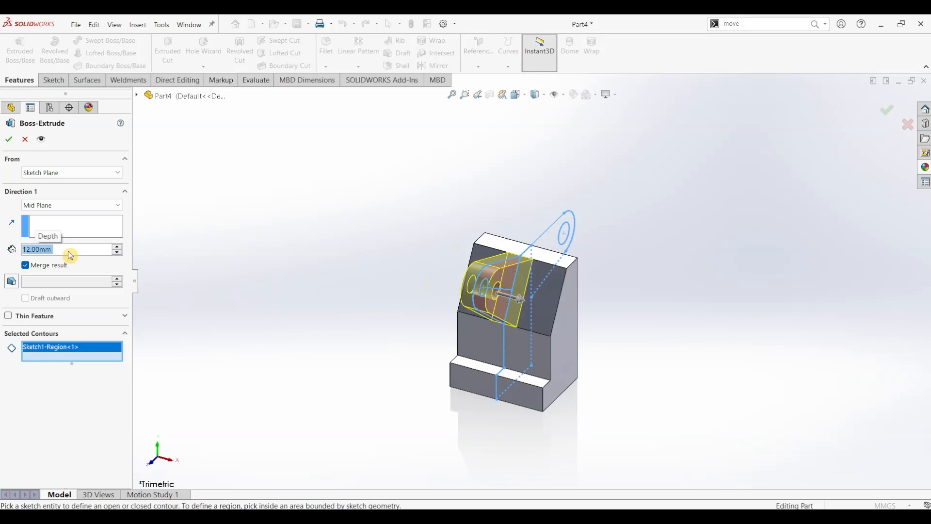
click(8, 139)
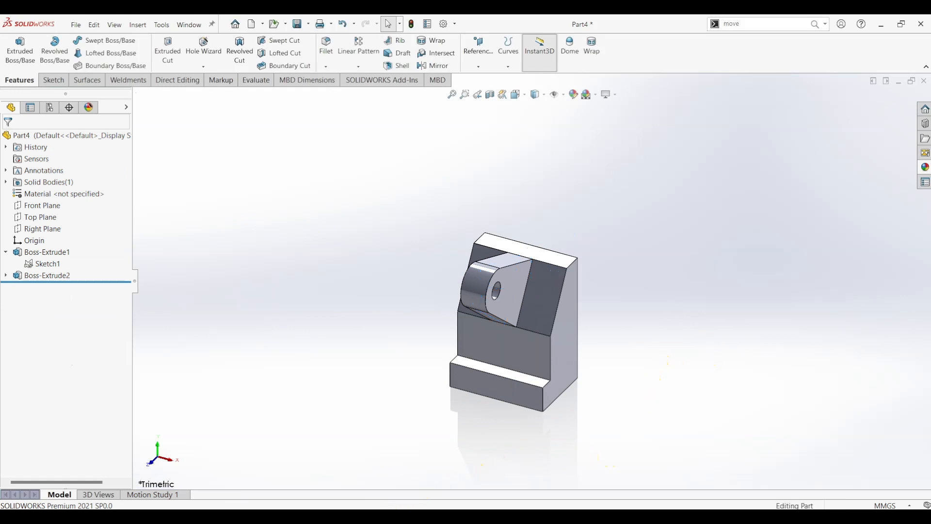
Check the Part79 drawing and set up an extrusion of Sketch1's second lug region starting from an Offset of 13/2 mm (6.5 mm)
click(388, 516)
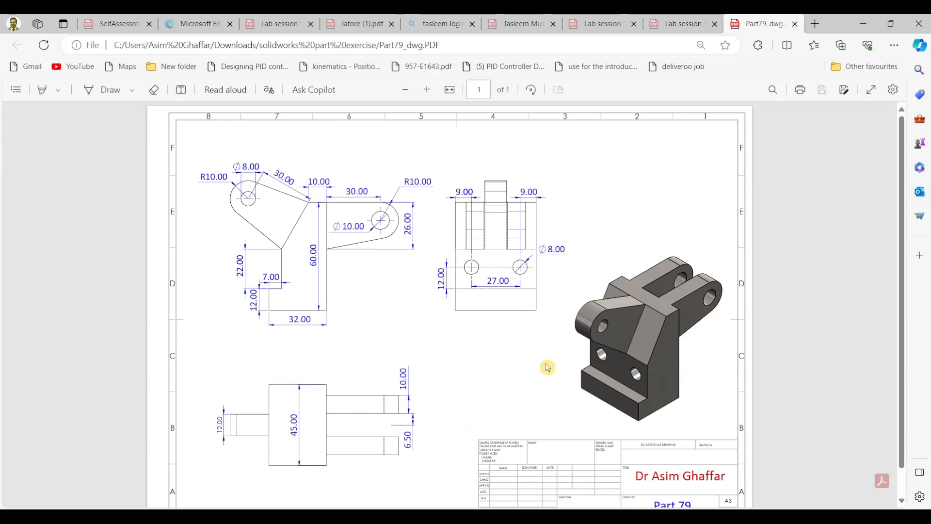
click(863, 23)
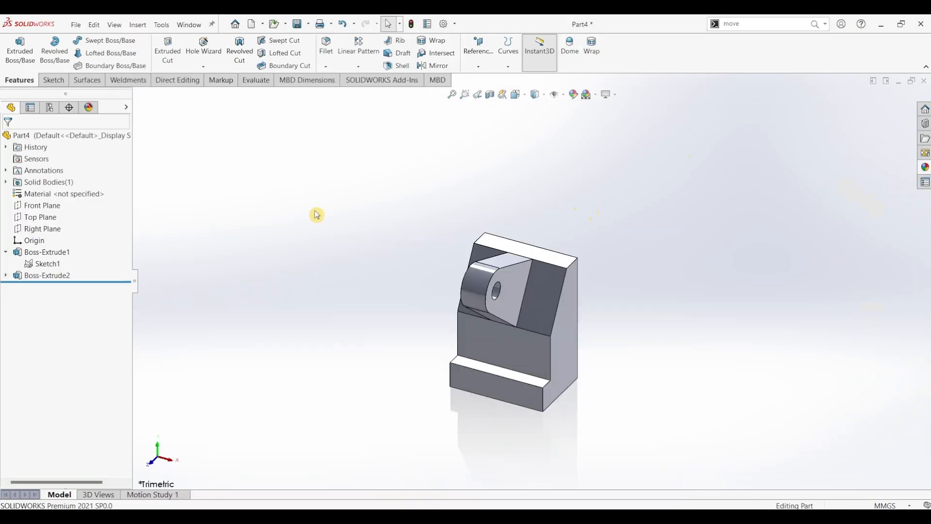
click(52, 265)
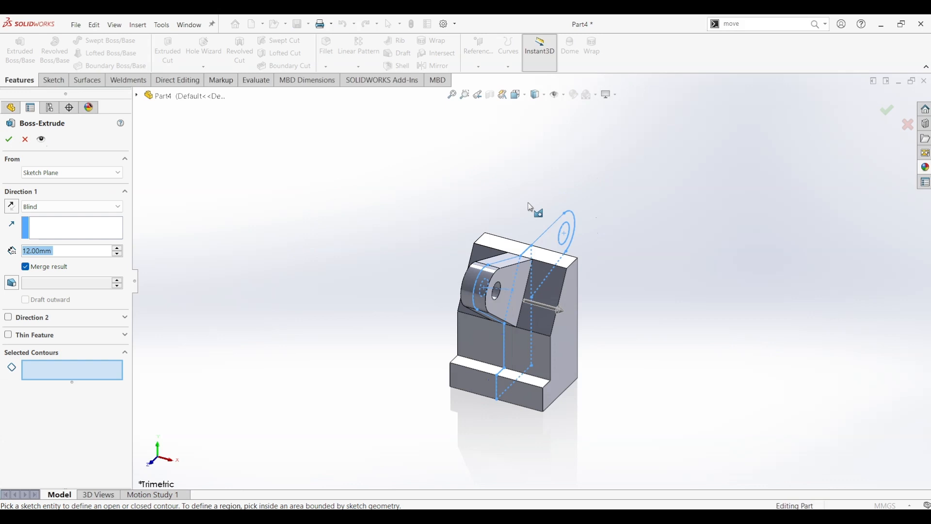
click(559, 242)
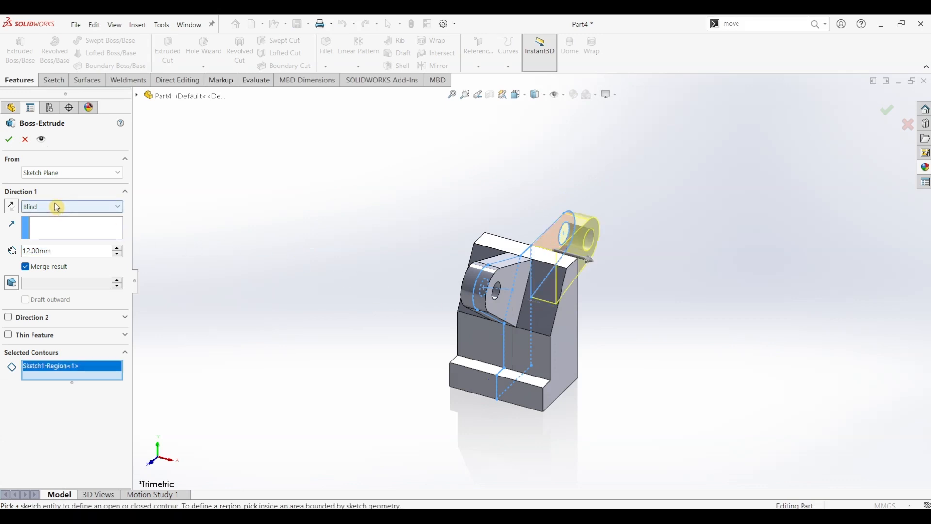
click(57, 176)
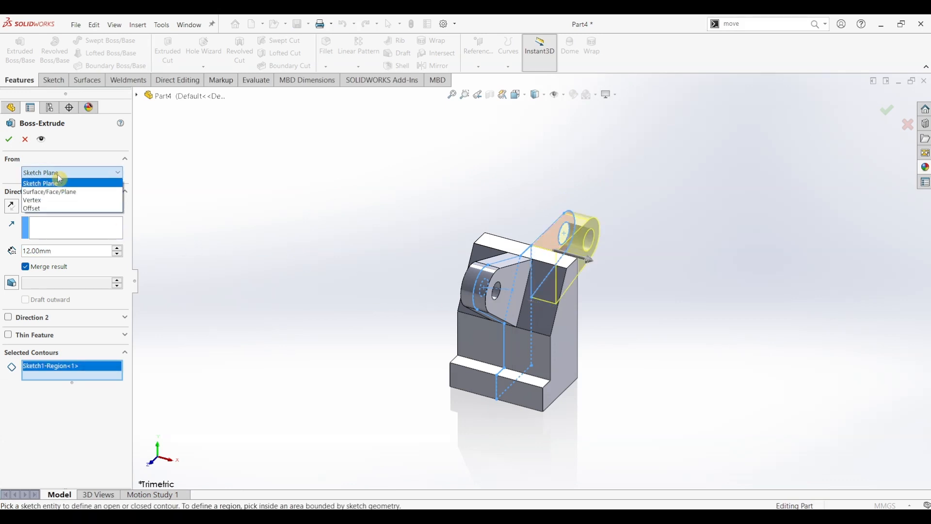
click(52, 209)
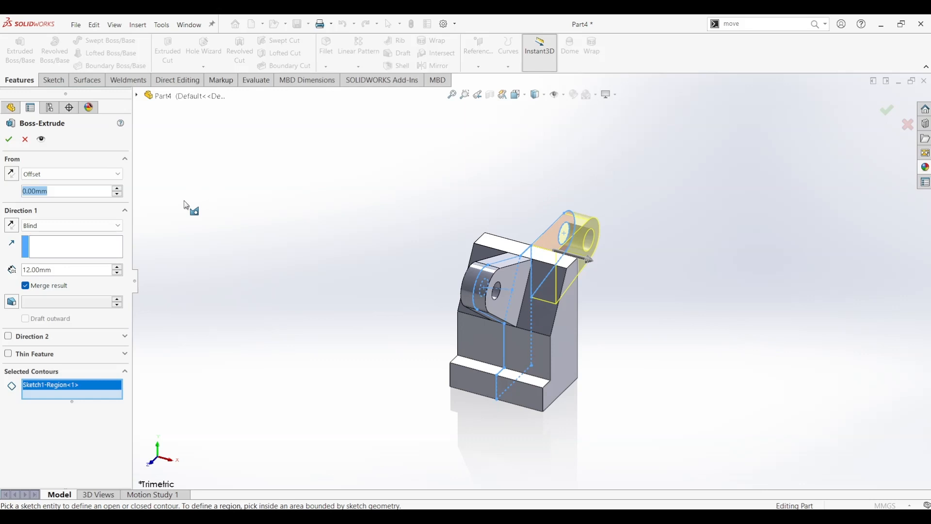
text(13/)
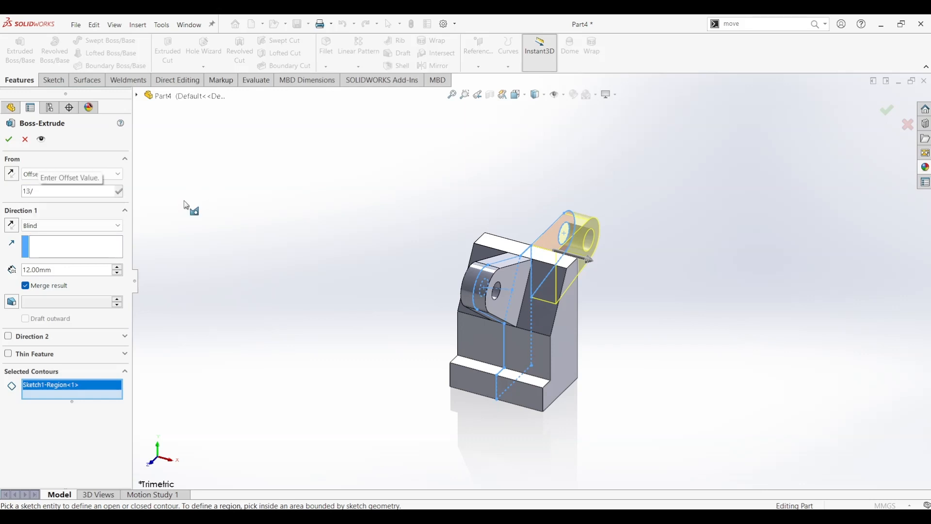
text(2)
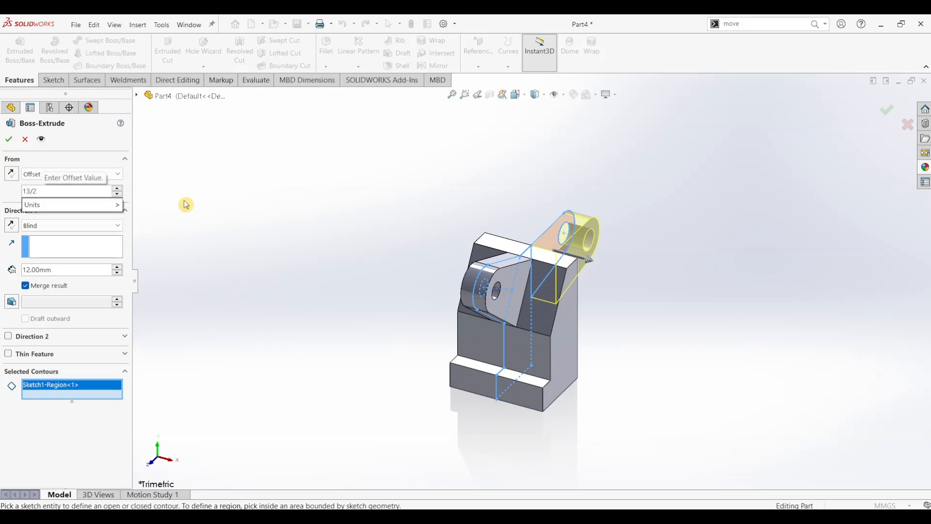
key(Return)
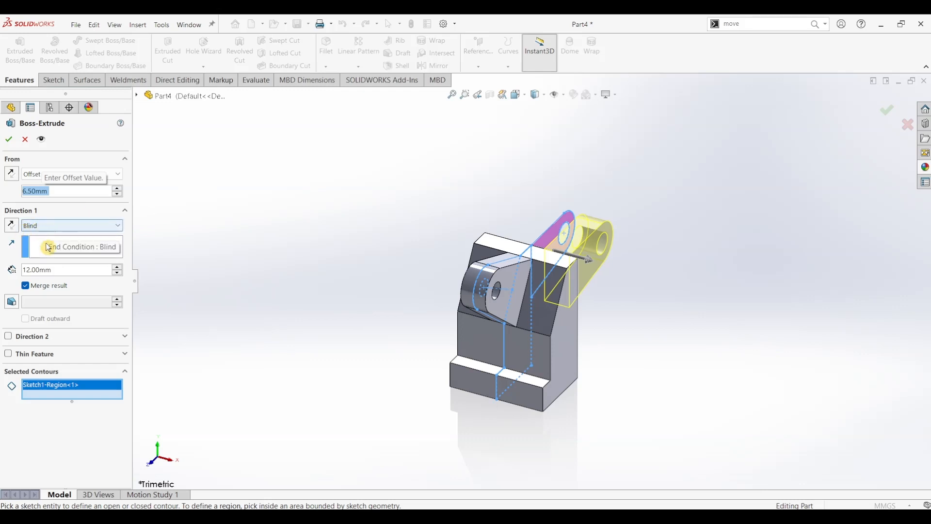
Set the second lug's Blind depth to 10 mm and complete the extrusion merged with the body
click(16, 271)
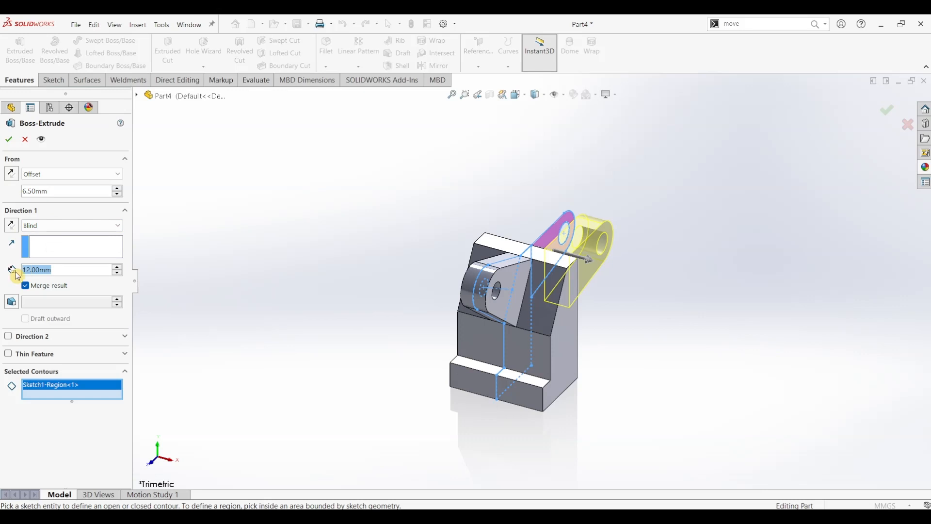
text(1)
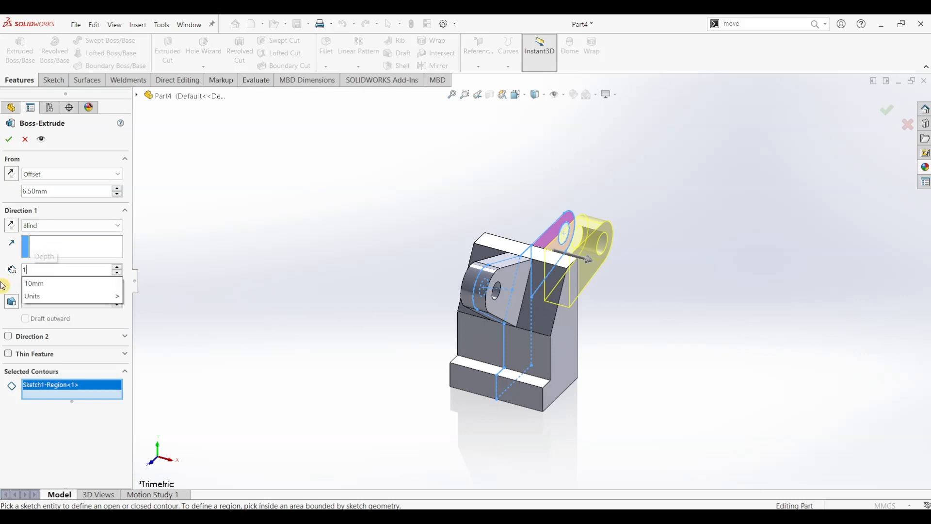
text(0)
key(Return)
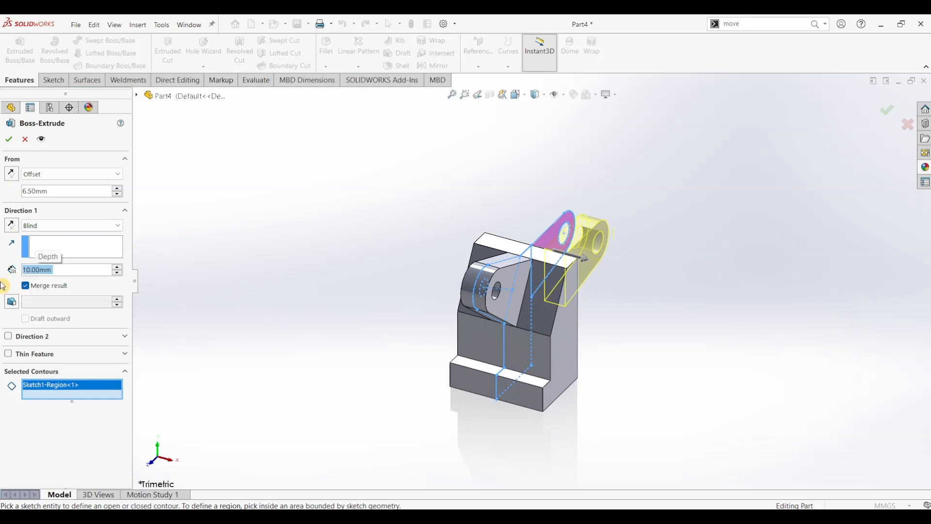
click(8, 139)
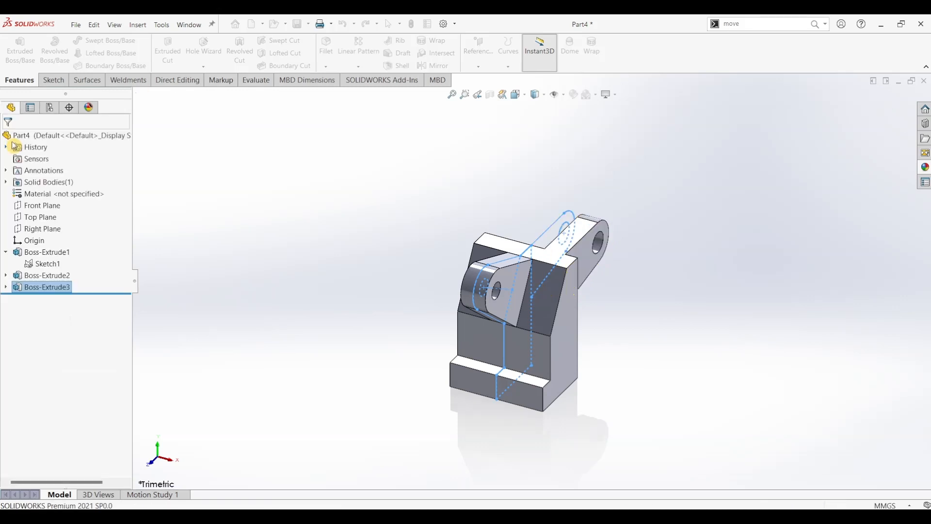
click(632, 214)
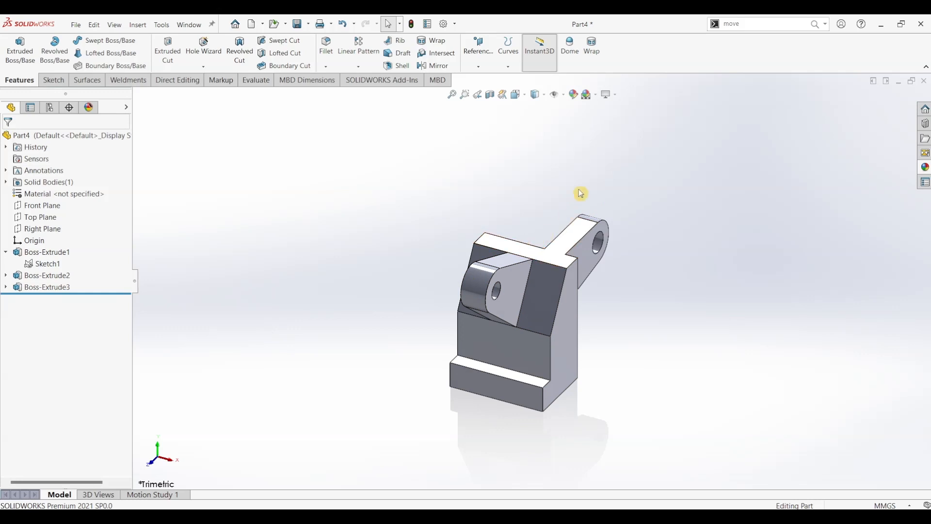
Mirror the second lug's extrusion about the Right Plane to form the matching fork arm
click(47, 237)
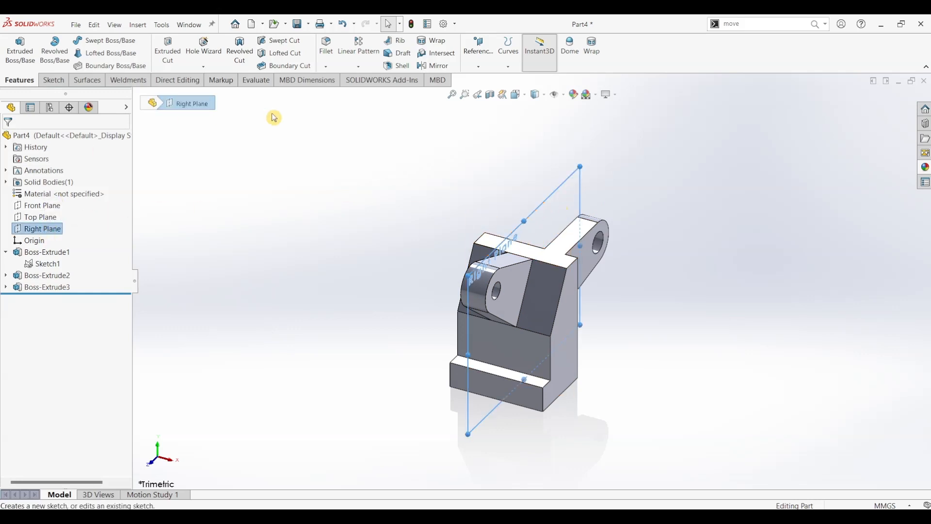
click(435, 62)
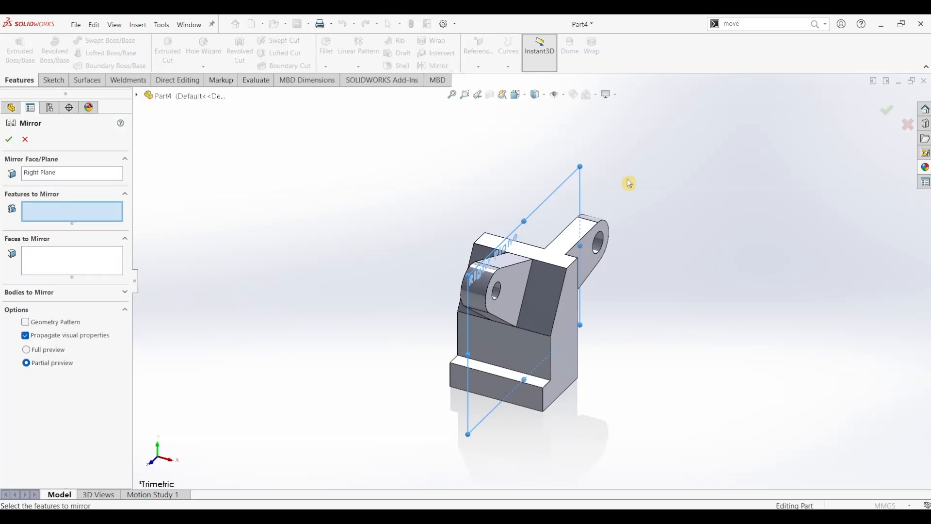
click(600, 260)
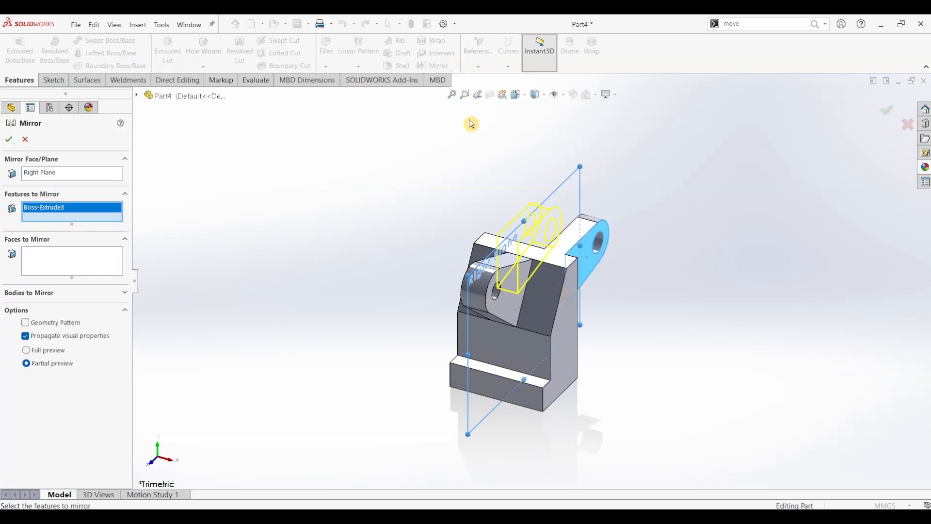
click(9, 139)
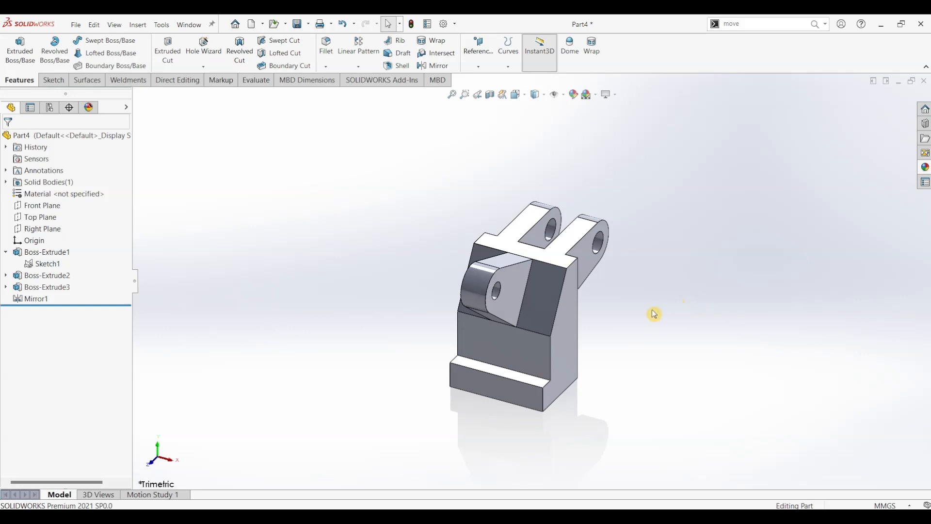
Sketch two level circles of about 3.4 and 3.2 mm radius on the vertical face above the foot, centres about 28.7 mm apart
click(522, 347)
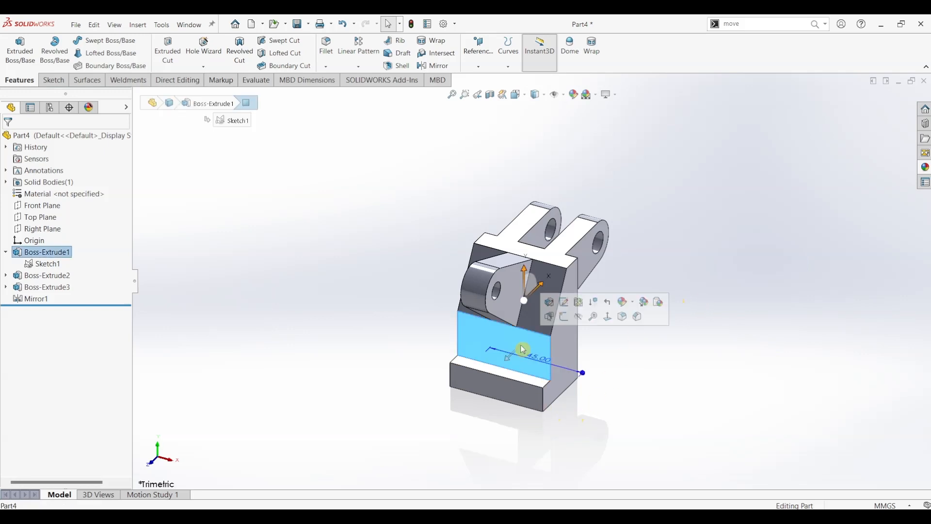
click(54, 81)
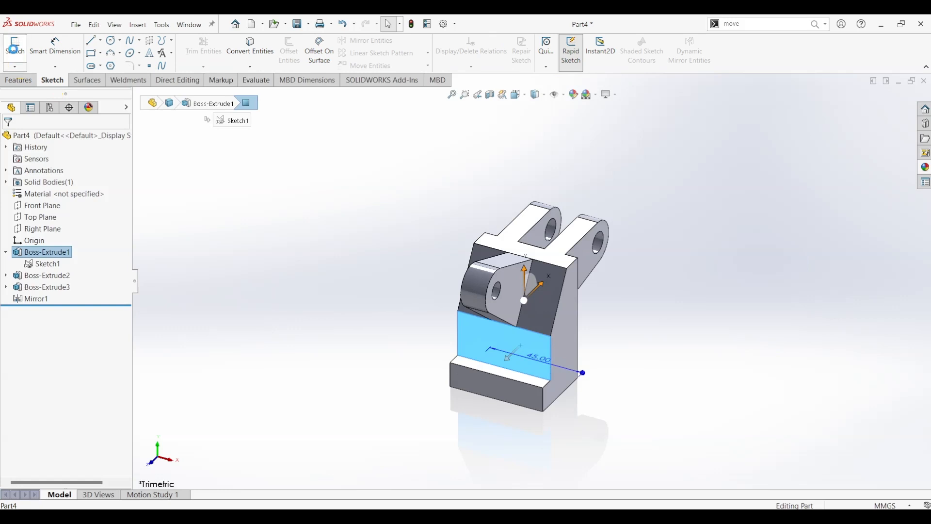
click(14, 46)
click(111, 41)
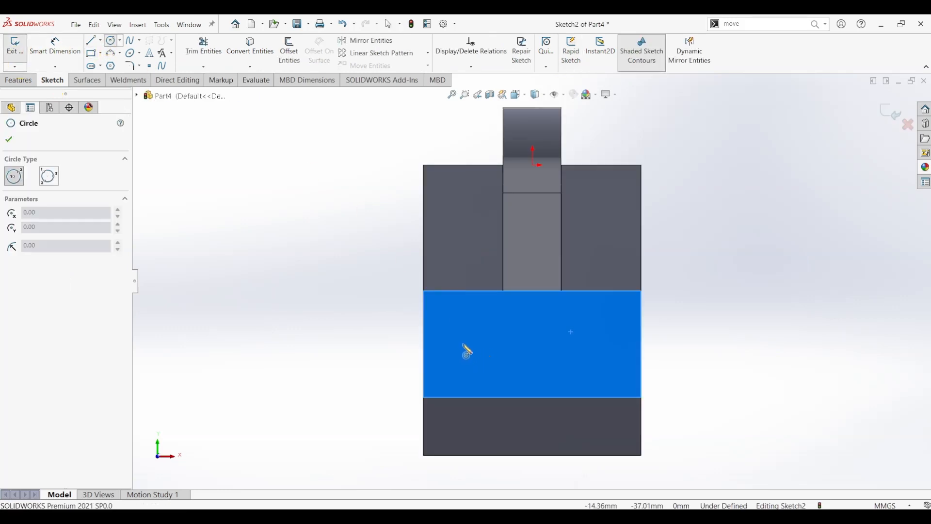
drag(463, 345, 480, 345)
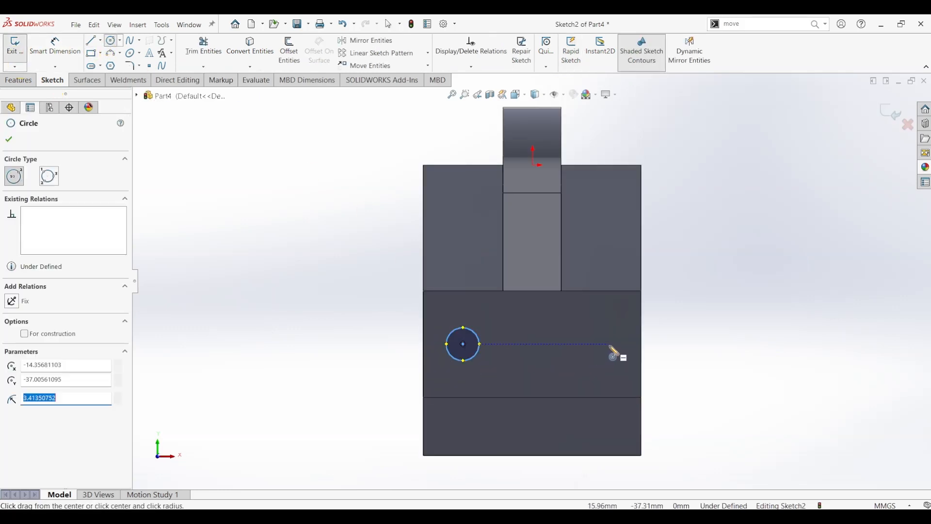
drag(602, 344, 610, 358)
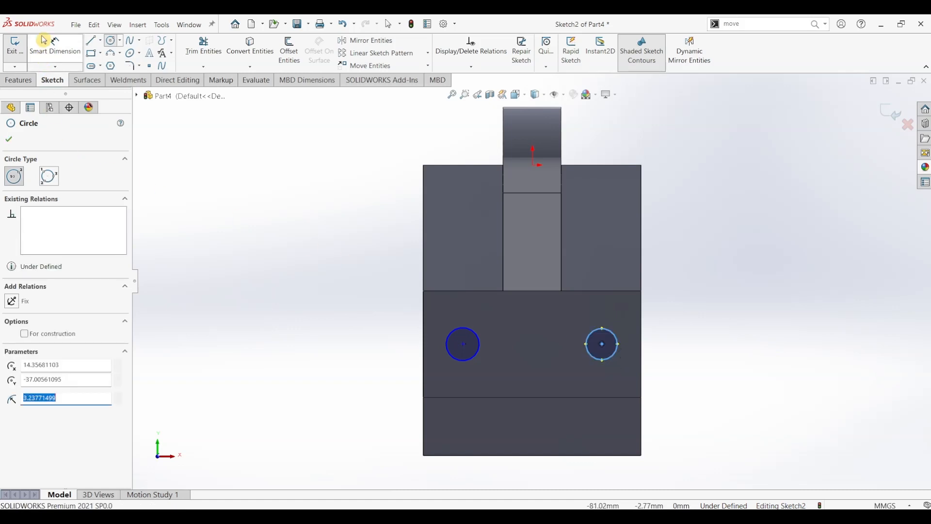
Dimension the left circle's diameter as 8 mm
click(43, 42)
click(453, 333)
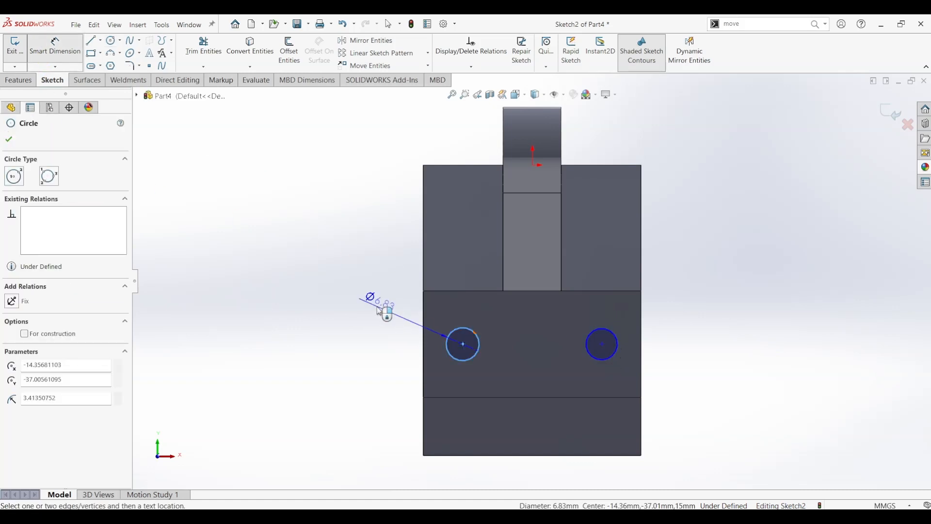
click(398, 316)
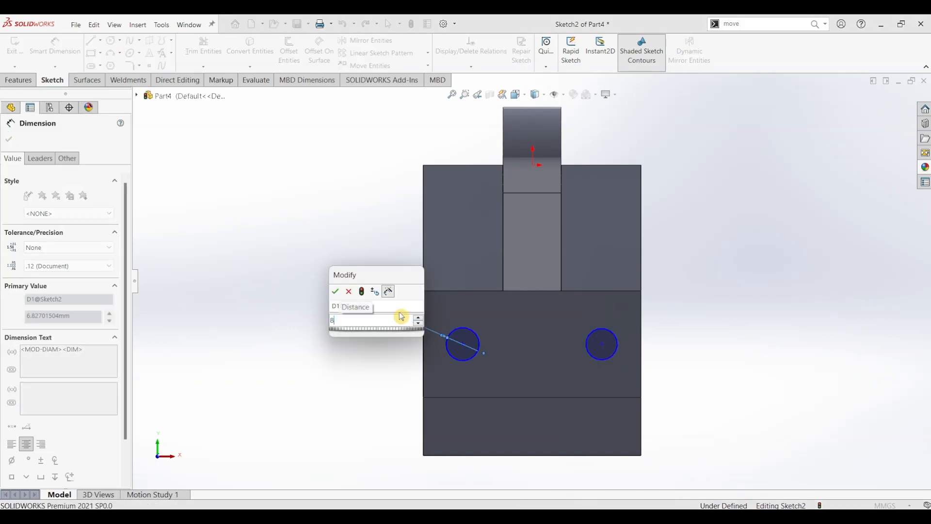
key(Return)
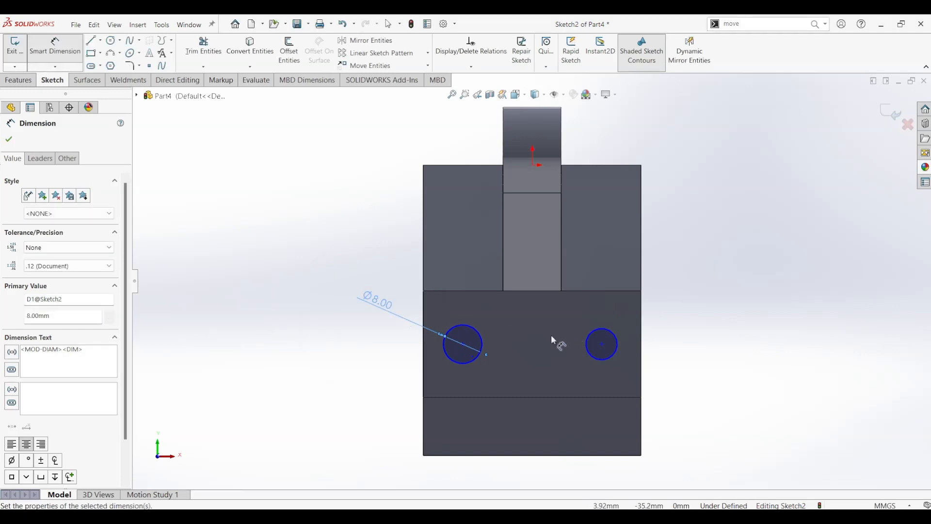
key(Escape)
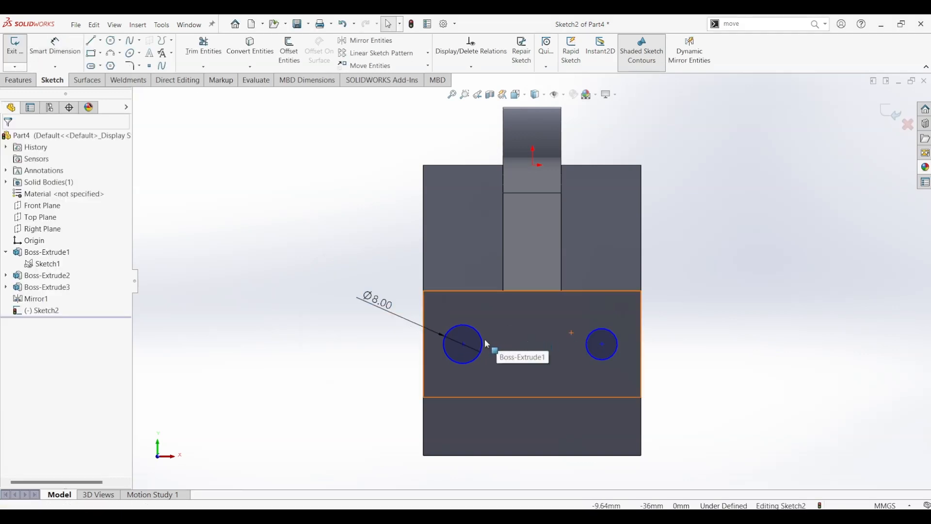
Add an Equal relation between the two hole circles
click(483, 344)
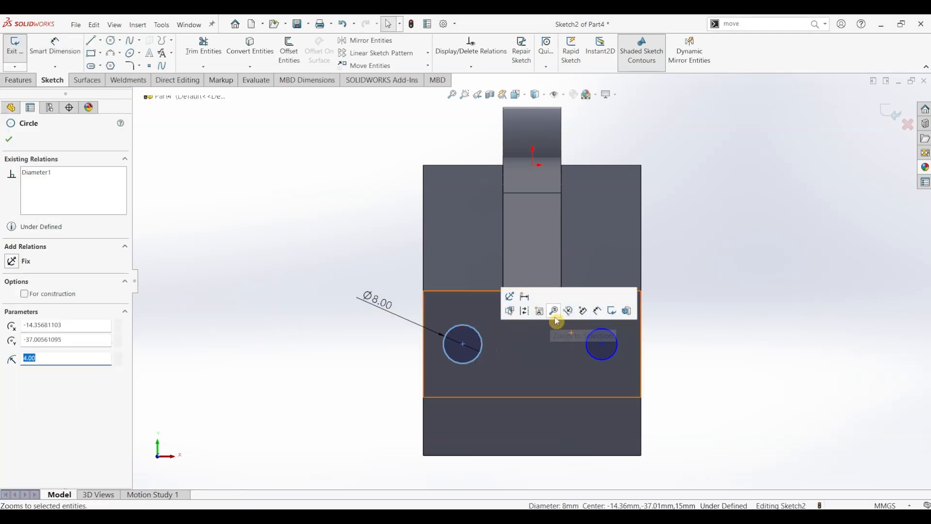
ctrl+click(588, 353)
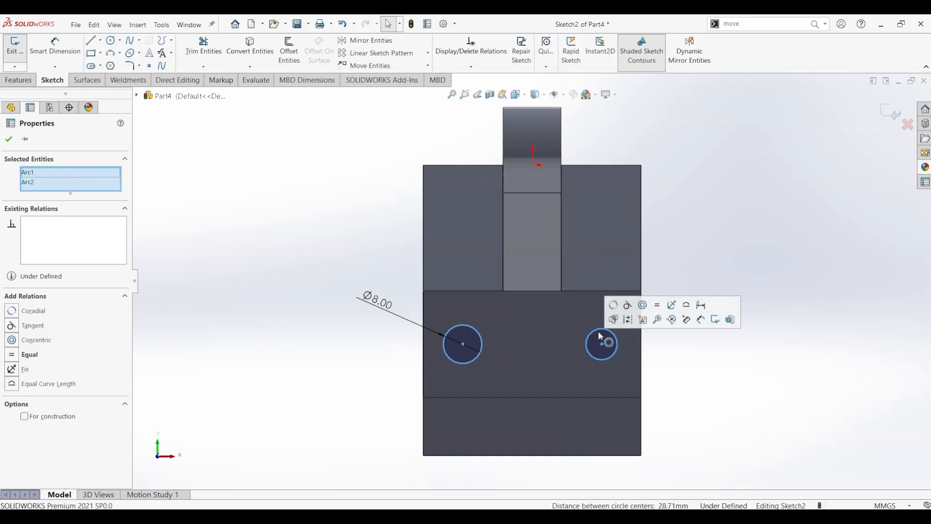
click(659, 311)
click(760, 457)
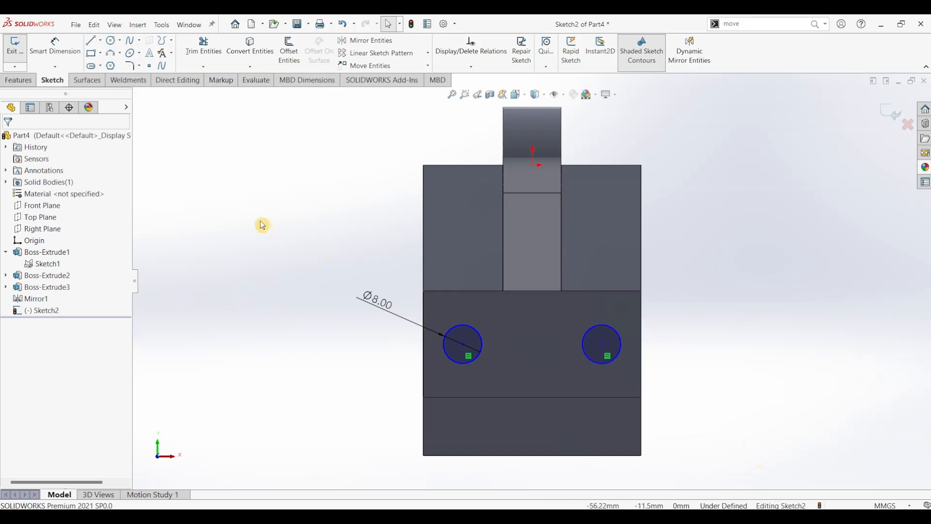
Dimension the horizontal distance between the two circle centres as 27 mm
click(54, 47)
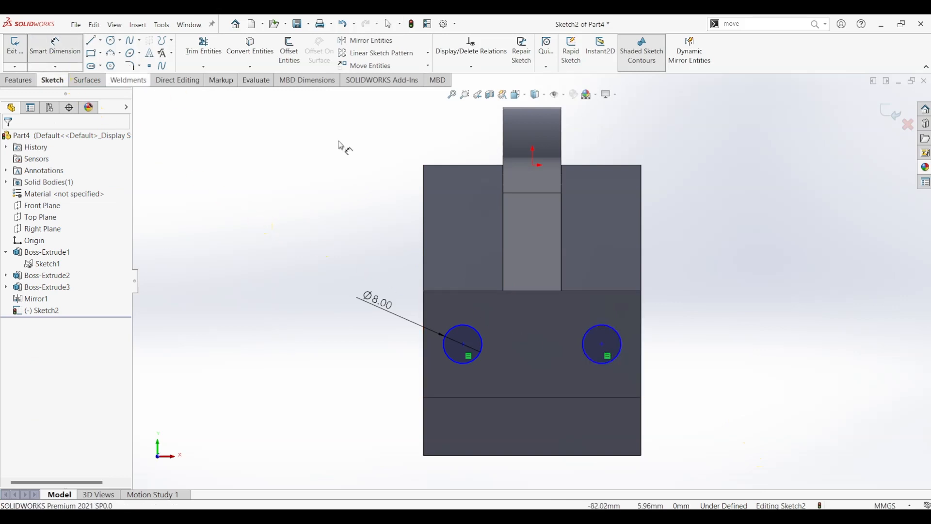
click(463, 344)
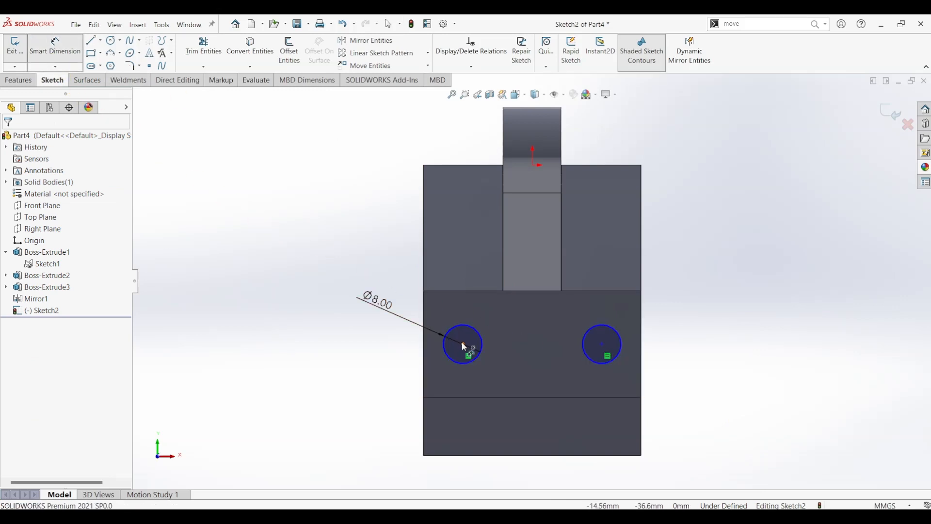
click(602, 344)
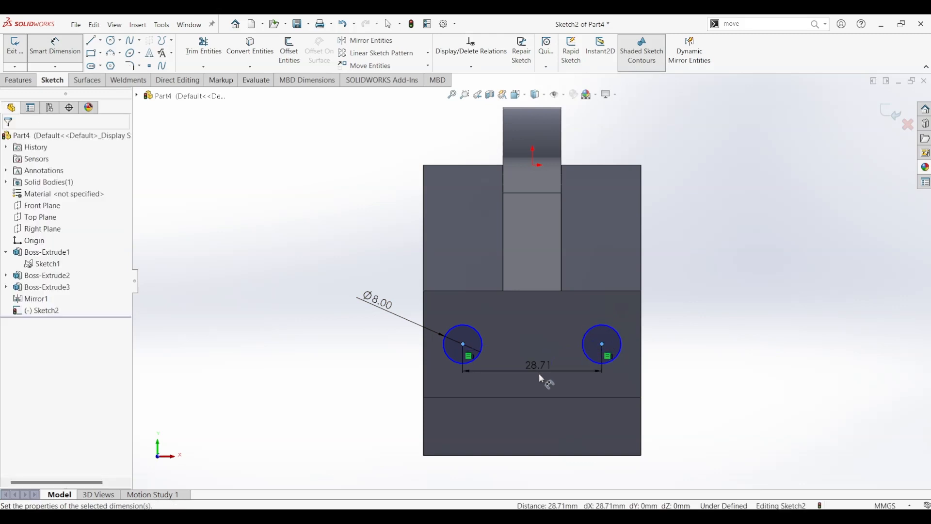
click(539, 374)
text(27)
key(Return)
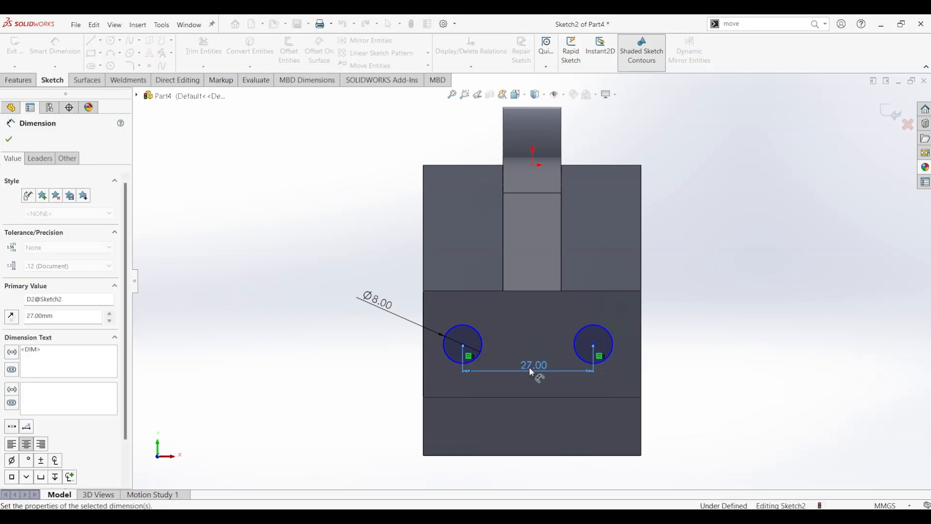
Dimension the left circle's centre 9 mm horizontally from the left edge of the vertical face
click(463, 345)
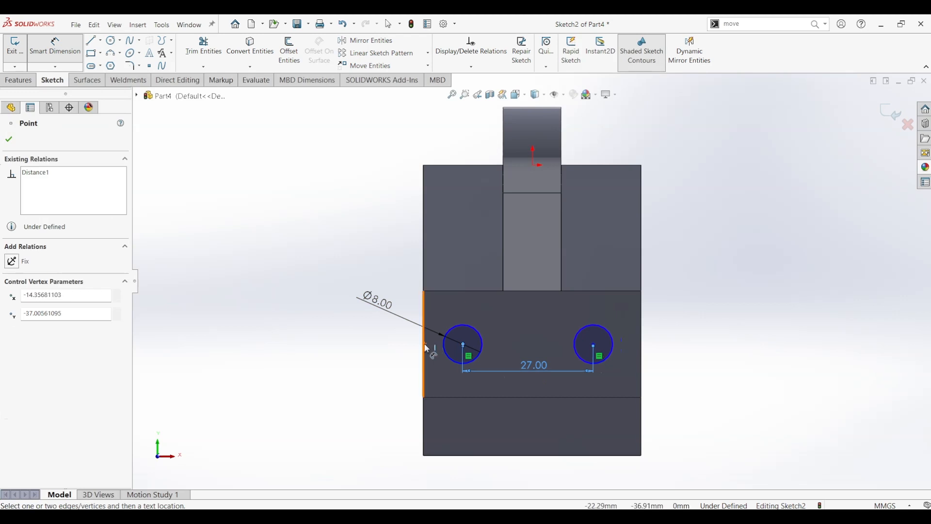
click(424, 344)
click(458, 137)
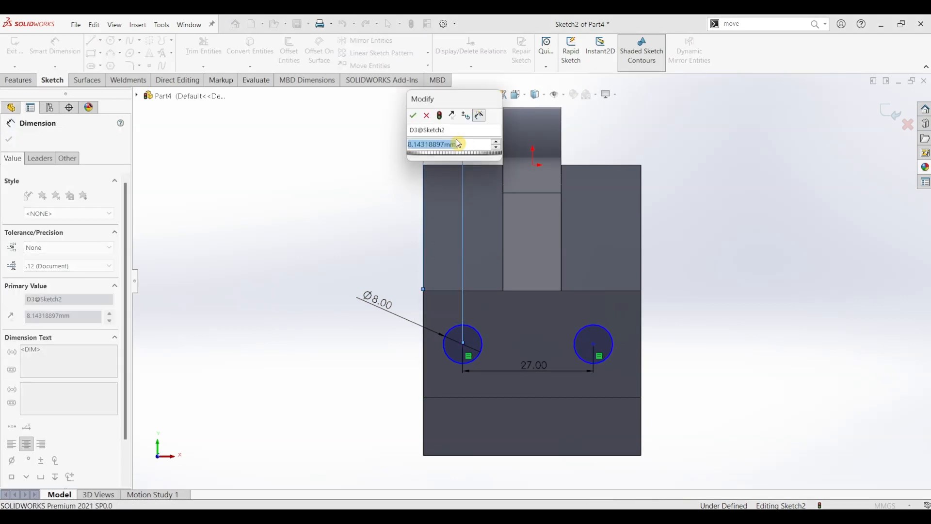
text(9)
key(Return)
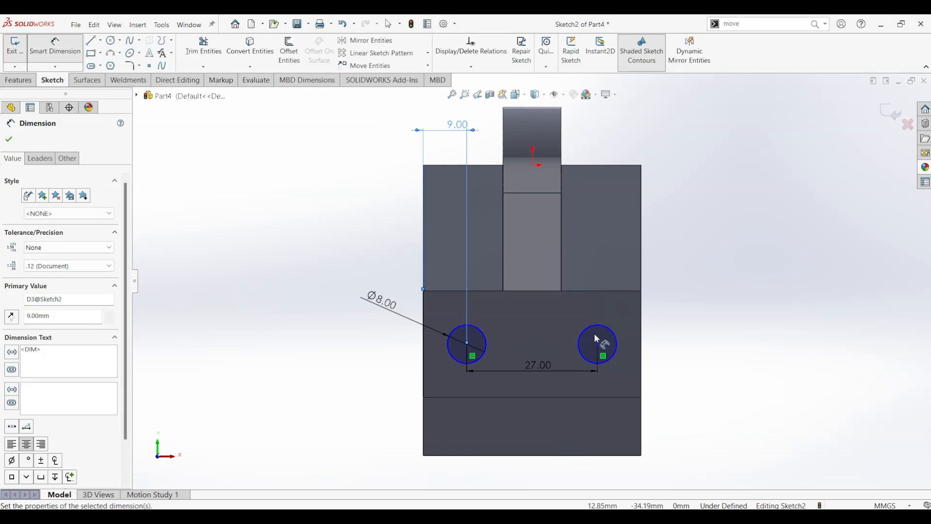
Dimension the right circle's centre 9 mm horizontally from the right edge of the vertical face
click(598, 343)
click(641, 342)
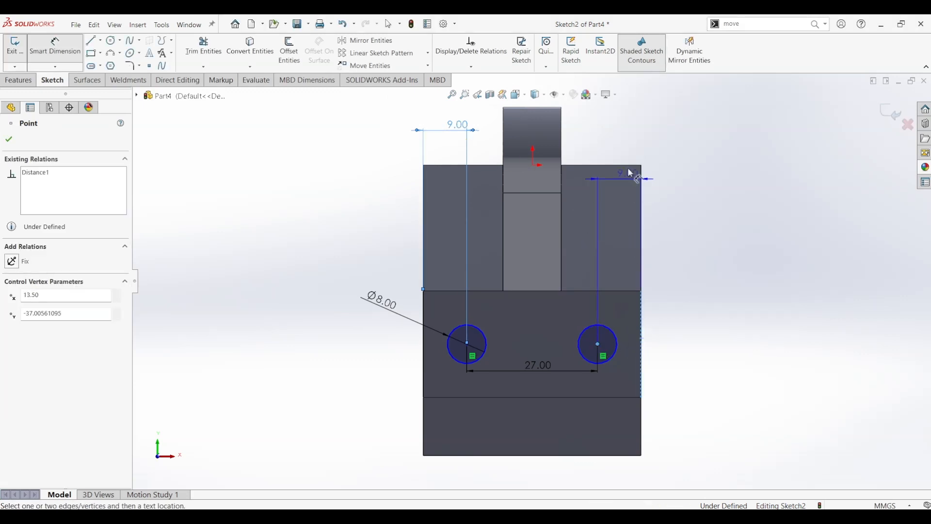
click(622, 141)
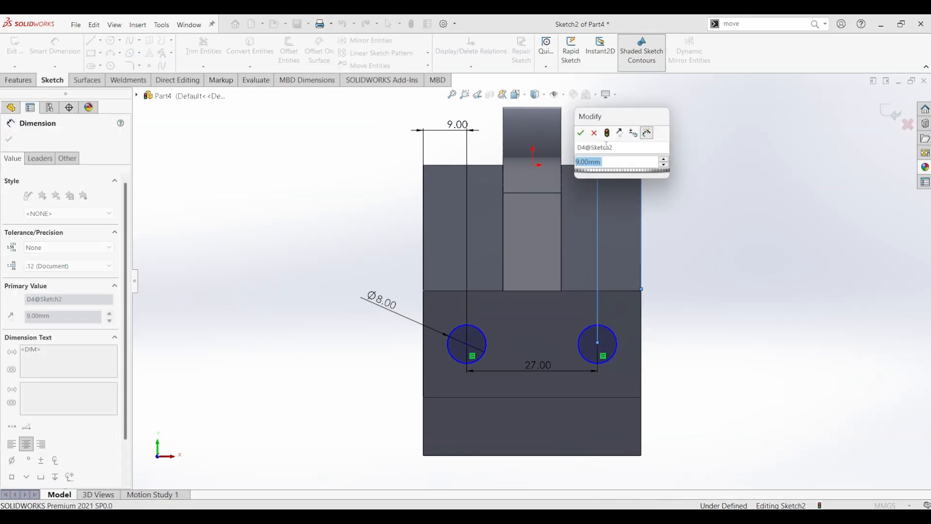
click(581, 134)
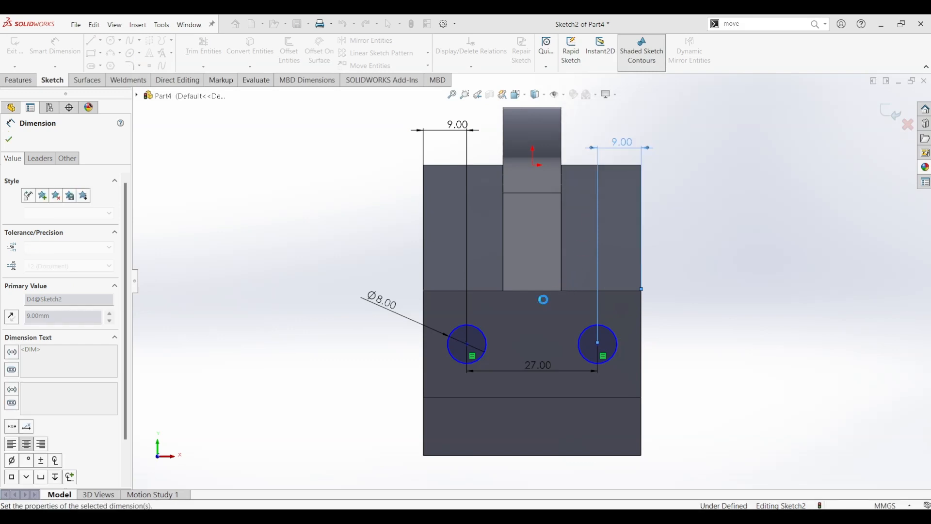
Dimension the left circle's centre 12 mm above the face's lower edge at the foot and finish dimensioning
click(466, 344)
click(455, 397)
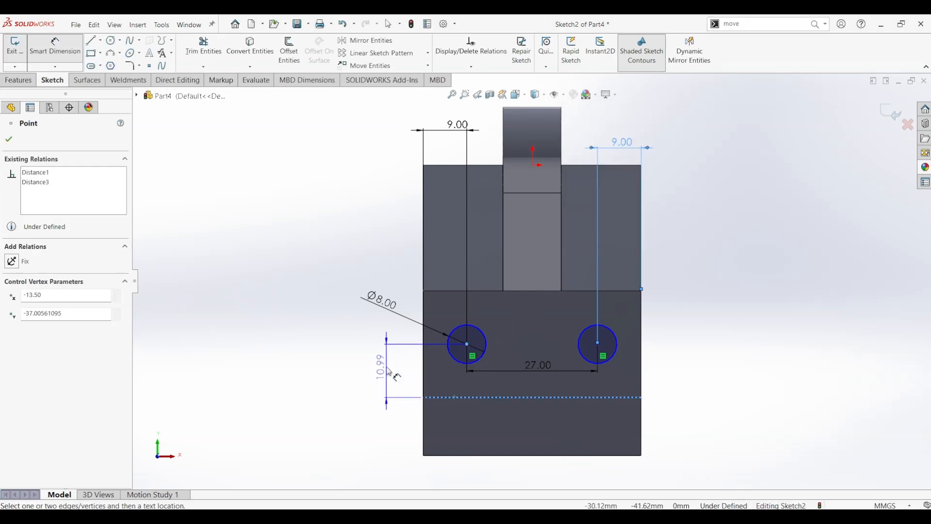
click(405, 367)
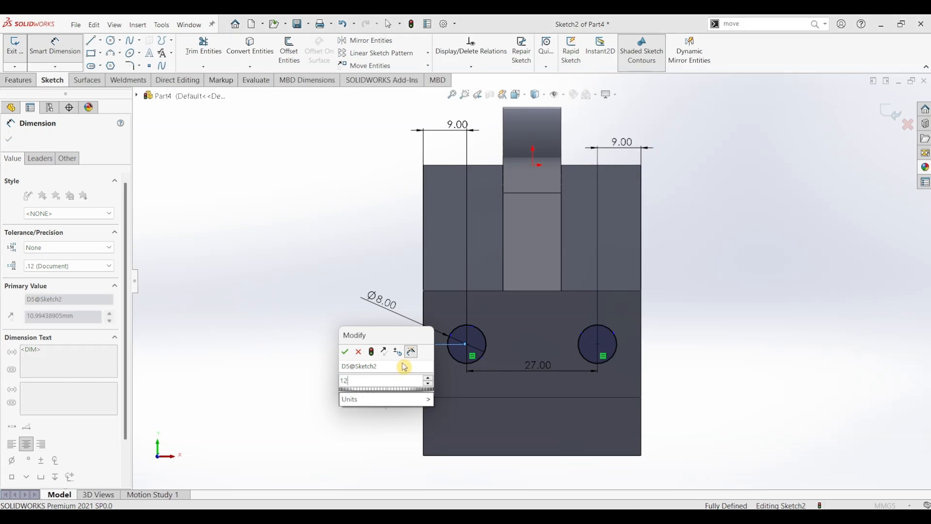
click(404, 367)
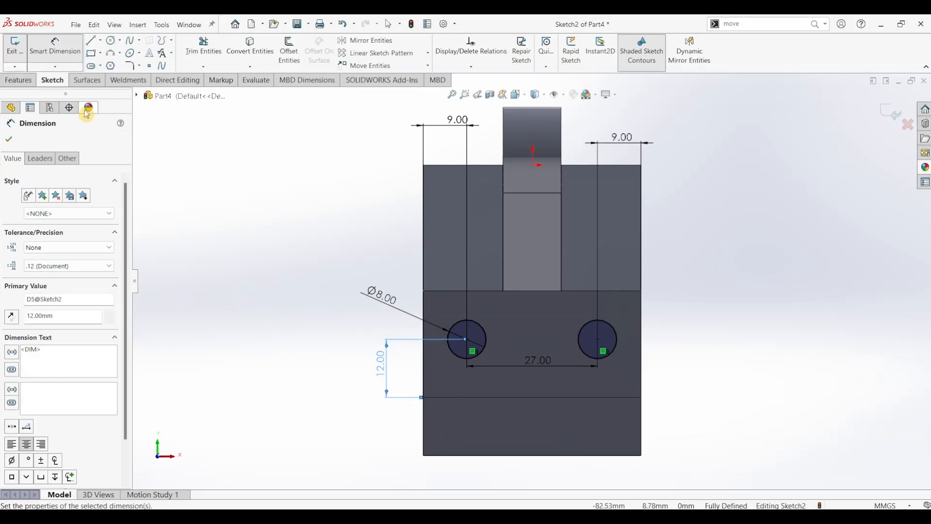
click(7, 142)
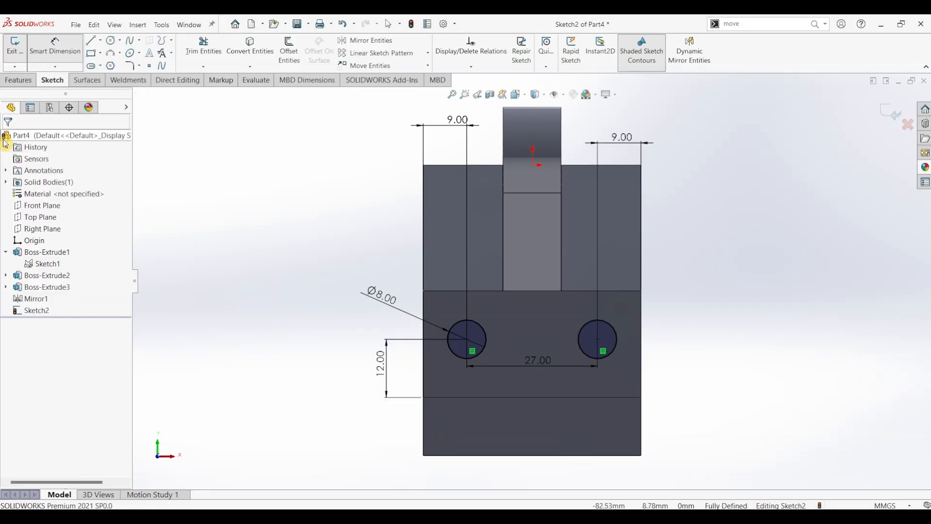
Cut-extrude the two circles Through All to make the front holes
click(19, 82)
click(168, 48)
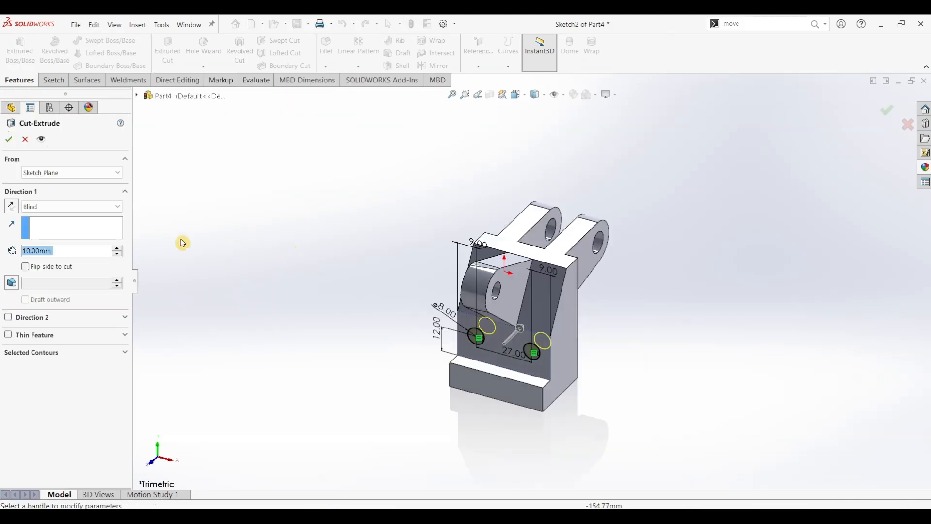
click(86, 208)
click(79, 214)
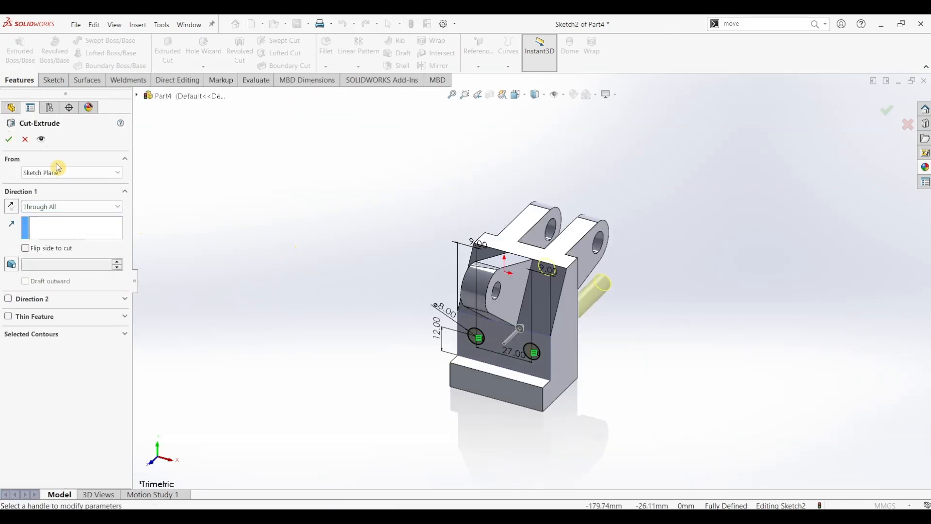
click(9, 141)
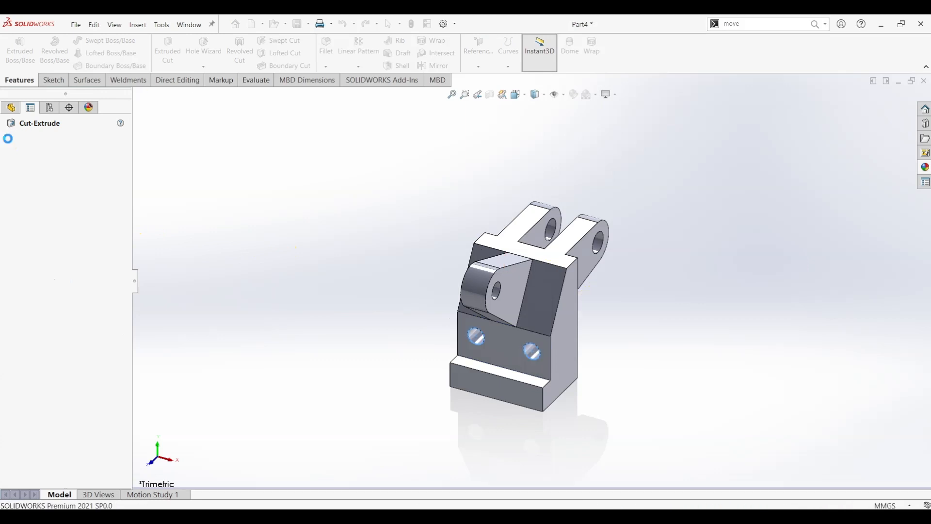
Apply the polished steel appearance to the whole part and show it in isometric view
mouse_move(652, 377)
middle_down()
mouse_move(622, 374)
mouse_move(647, 377)
middle_up()
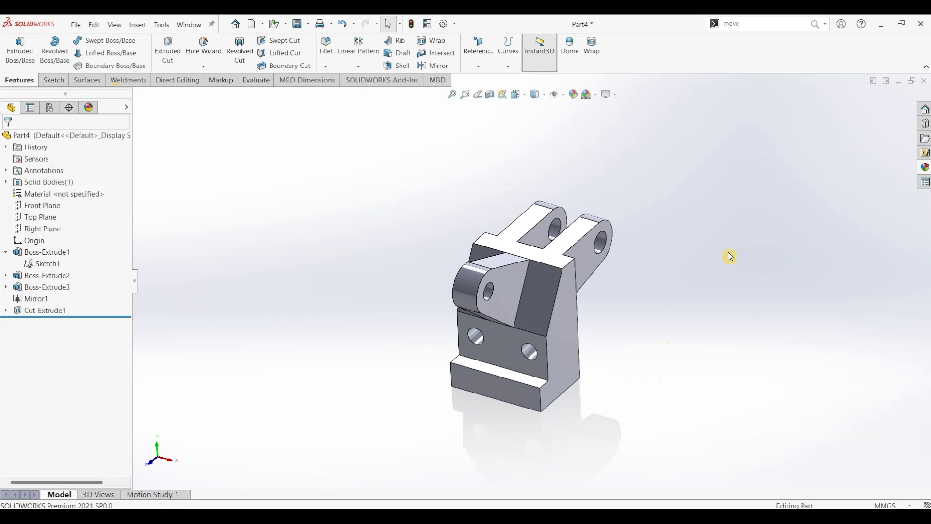
click(925, 167)
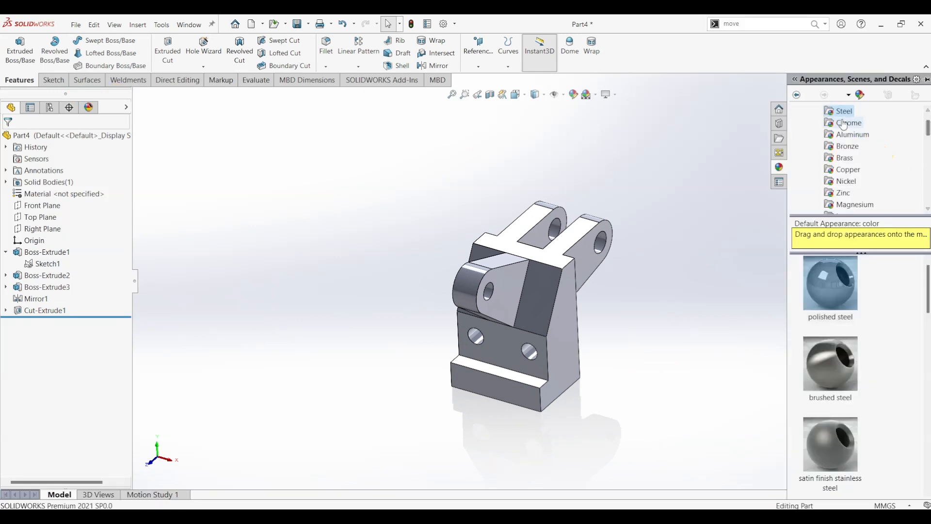
double_click(831, 286)
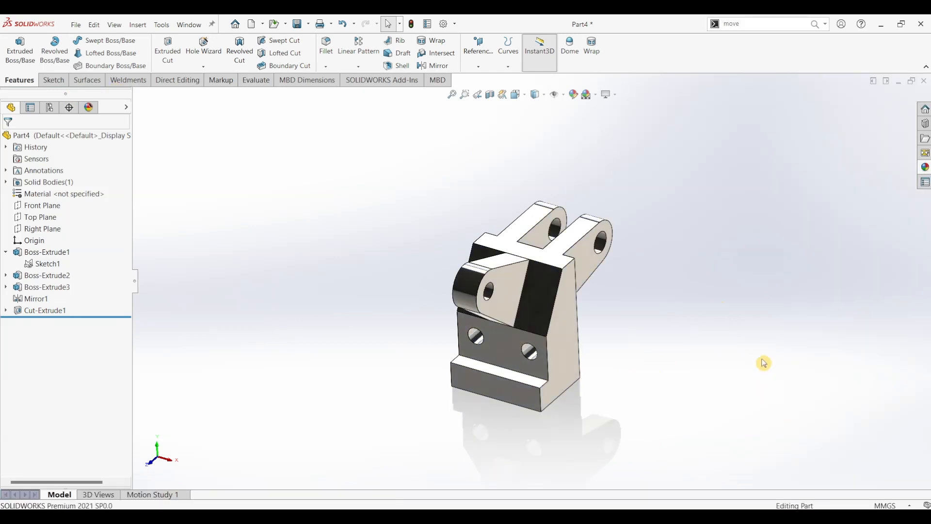
key(ctrl+7)
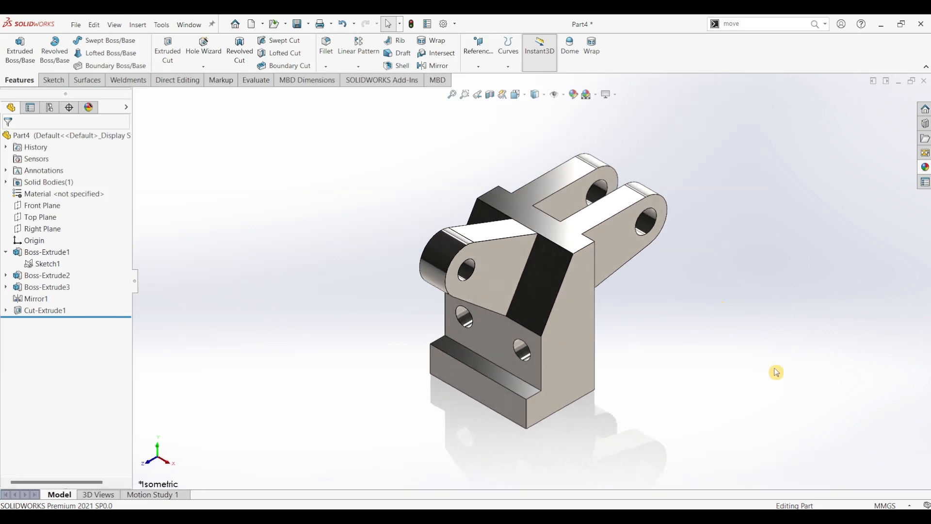